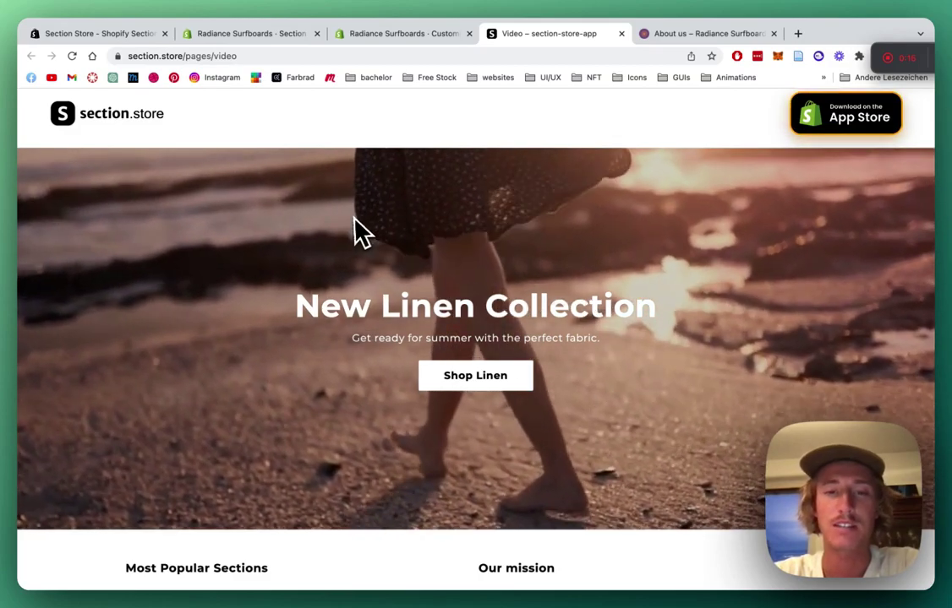
Step: Leave the New Linen Collection demo and open the Radiance Surfboards About us page
scroll(484, 230, "down", 1)
scroll(485, 232, "up", 2)
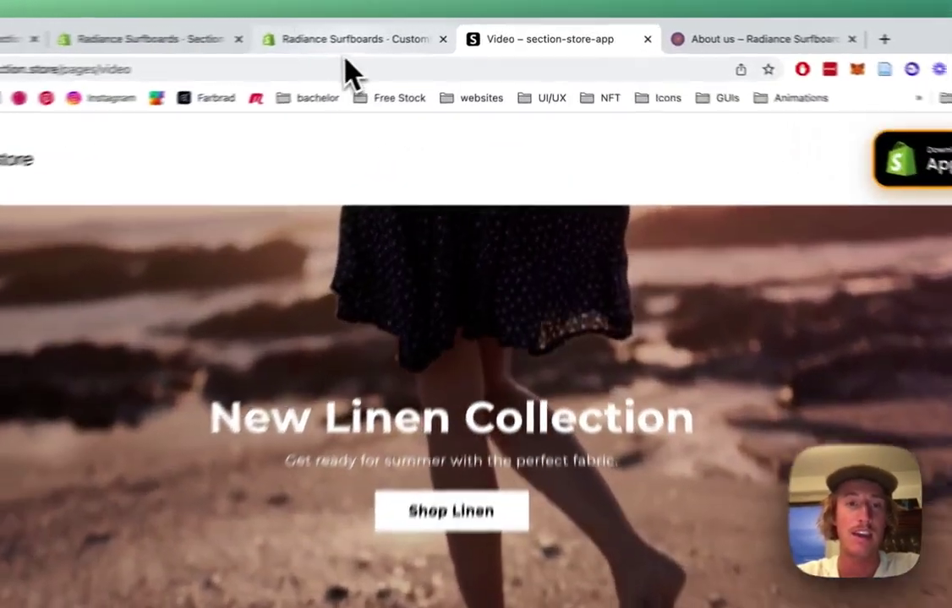
left_click(348, 42)
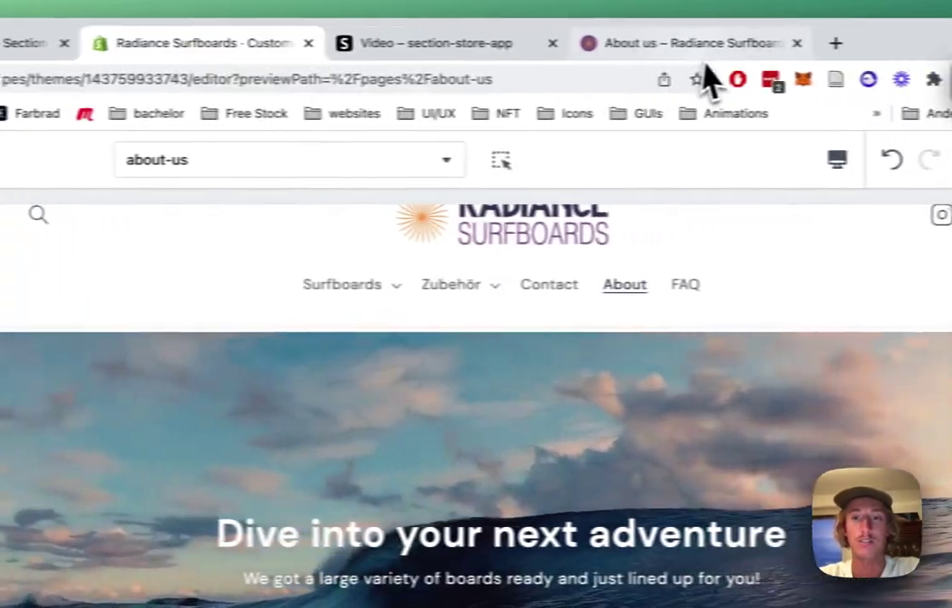
left_click(765, 43)
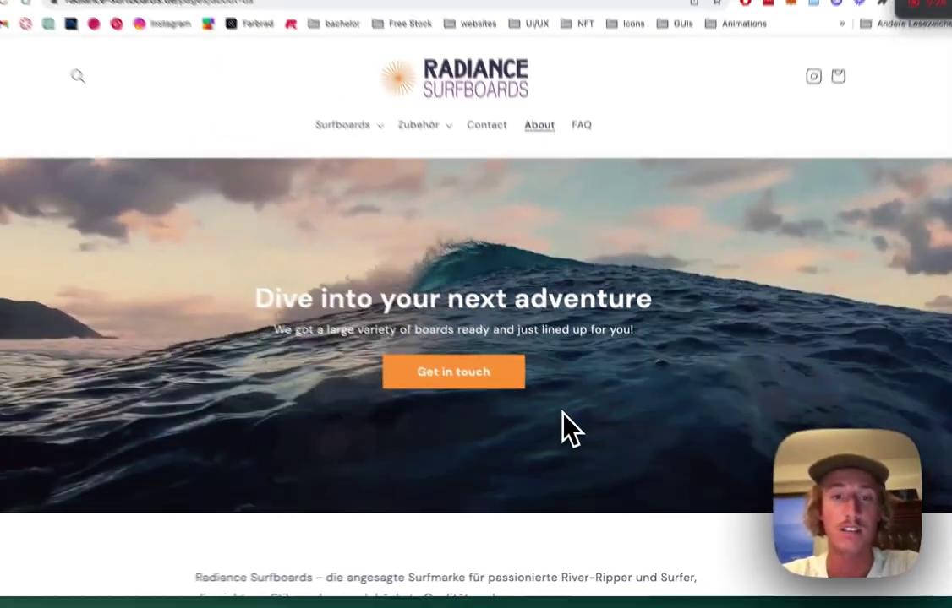
Step: Open the Section Store: Theme sections App Store listing (5.0 rating, 91 reviews)
scroll(555, 253, "down", 1)
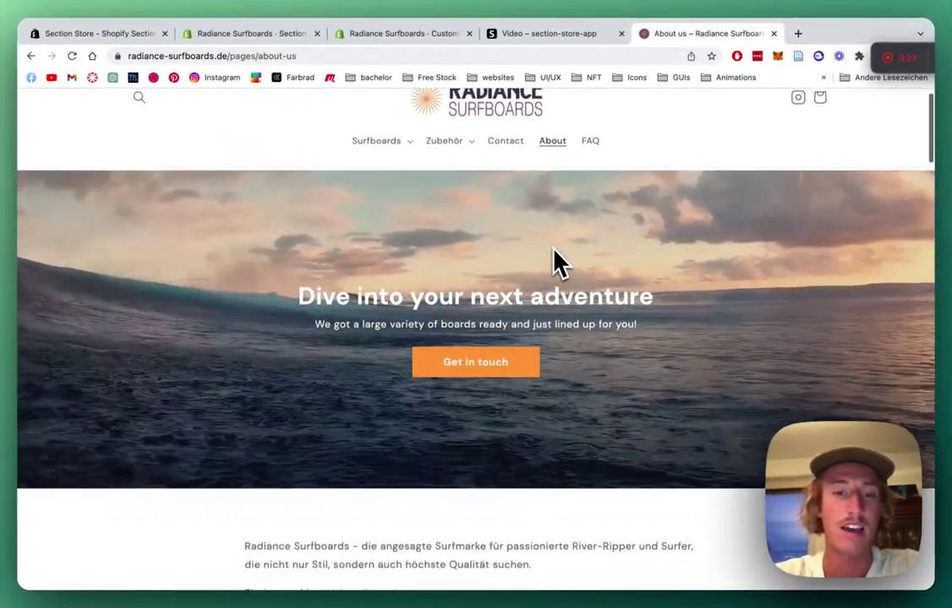
scroll(554, 261, "up", 1)
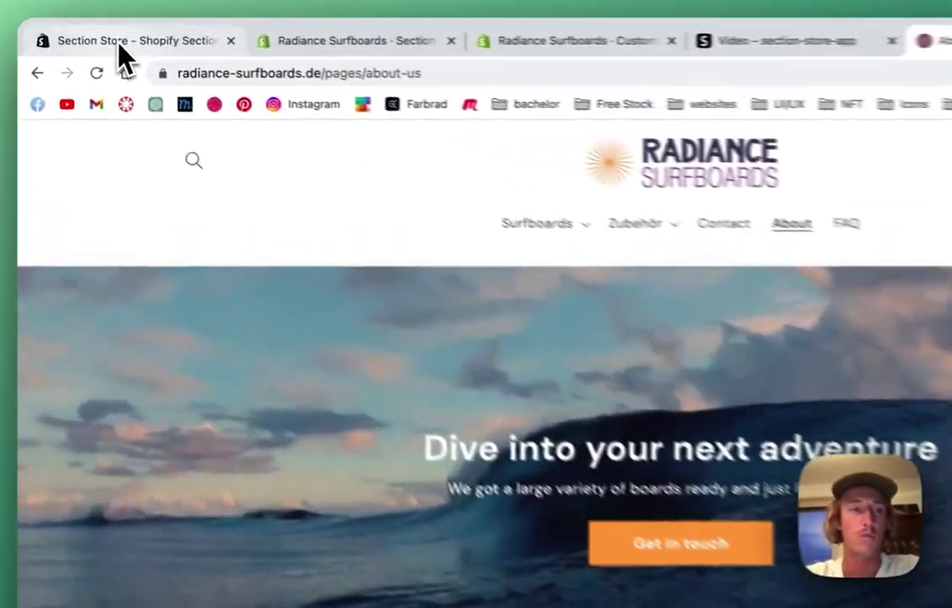
left_click(87, 38)
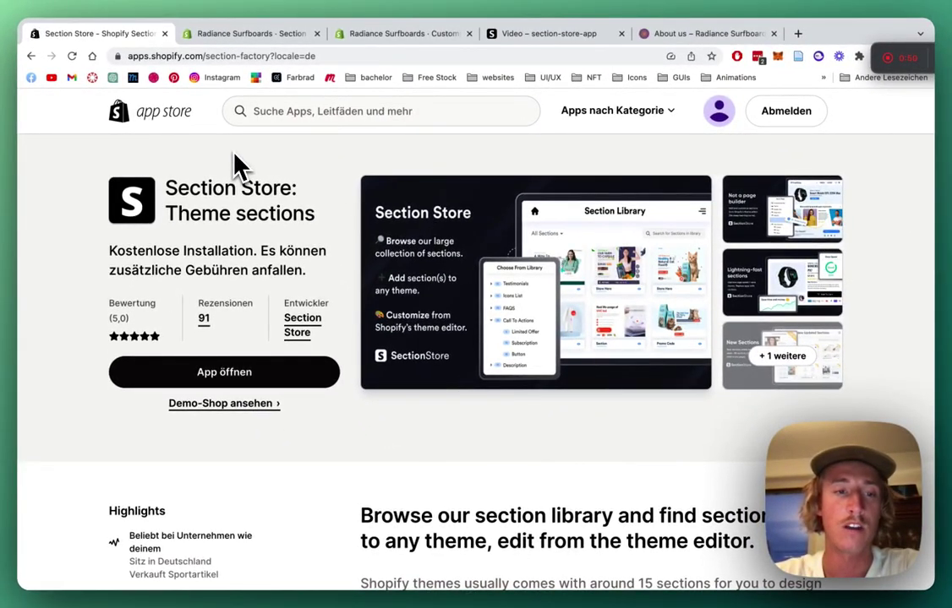
scroll(287, 305, "down", 1)
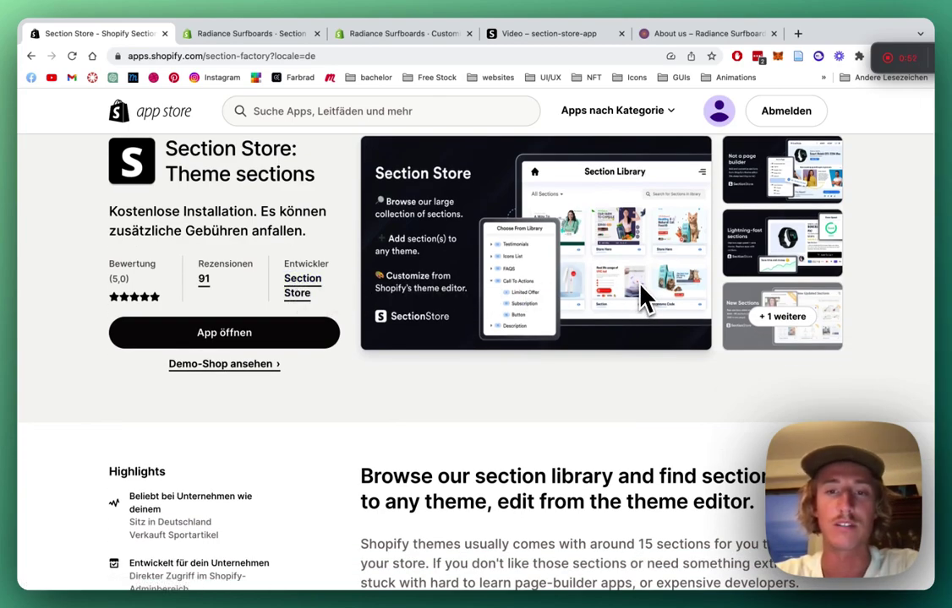
scroll(463, 272, "up", 1)
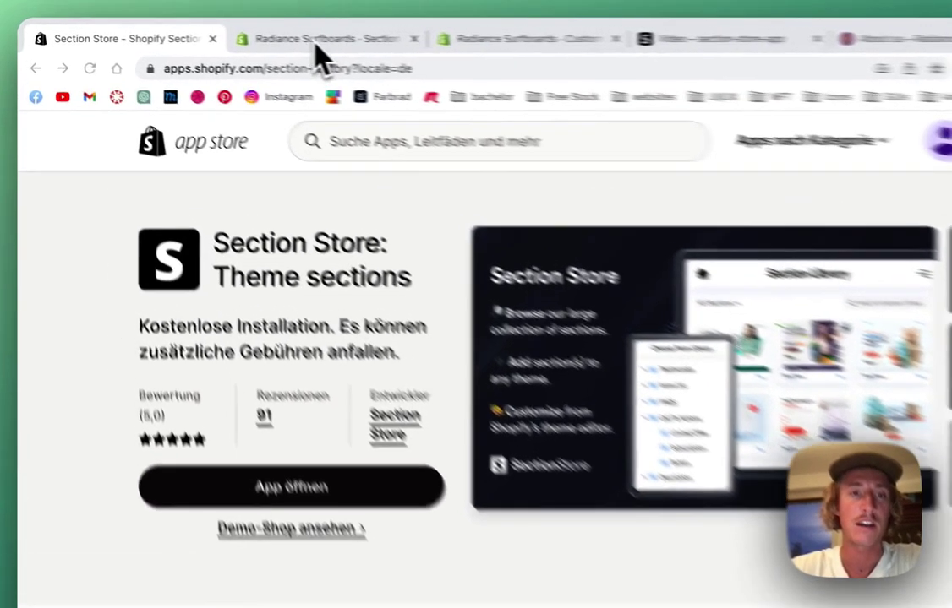
Step: Open Section Store in the admin, browse its Sections catalogue and search for 'video'
left_click(246, 34)
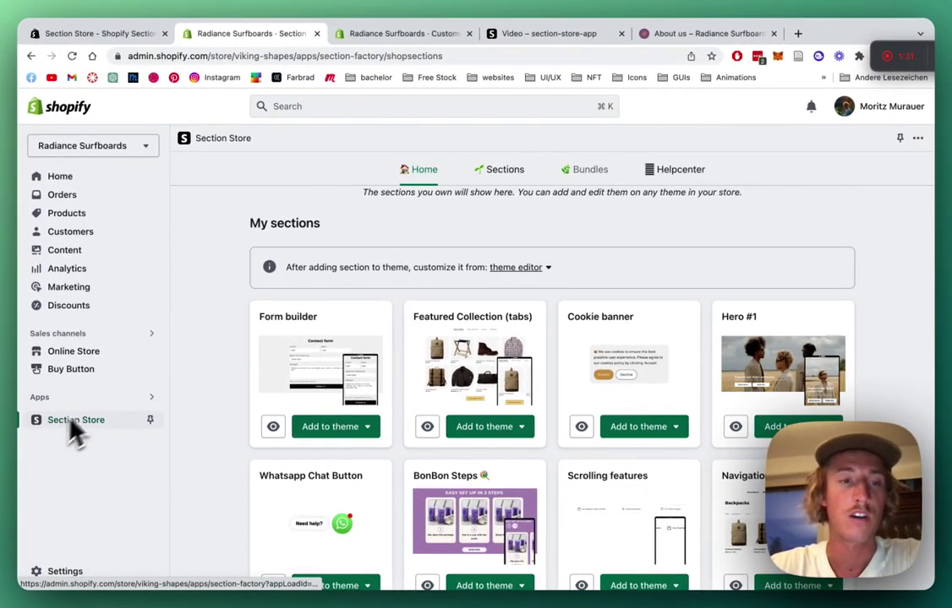
scroll(212, 202, "down", 1)
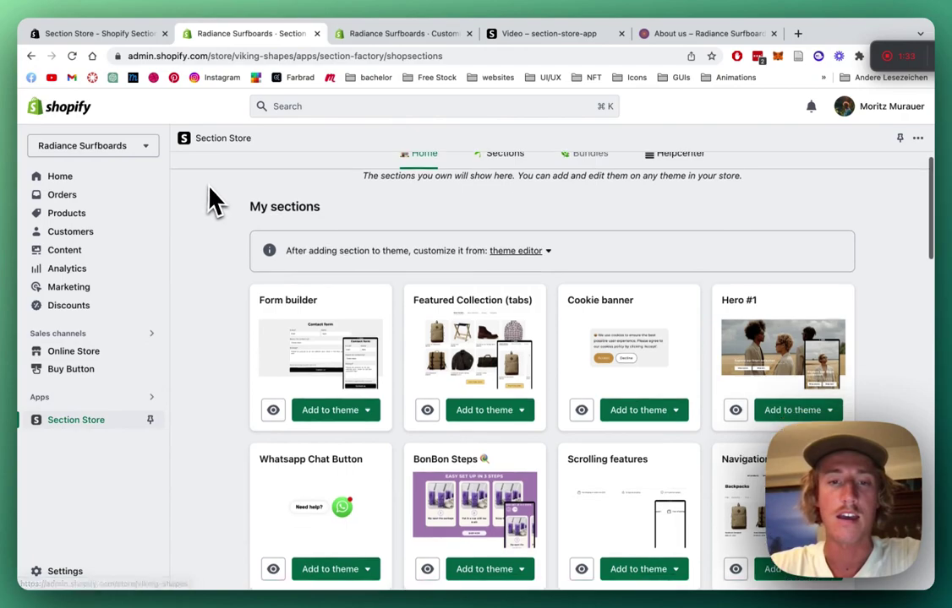
scroll(212, 202, "up", 1)
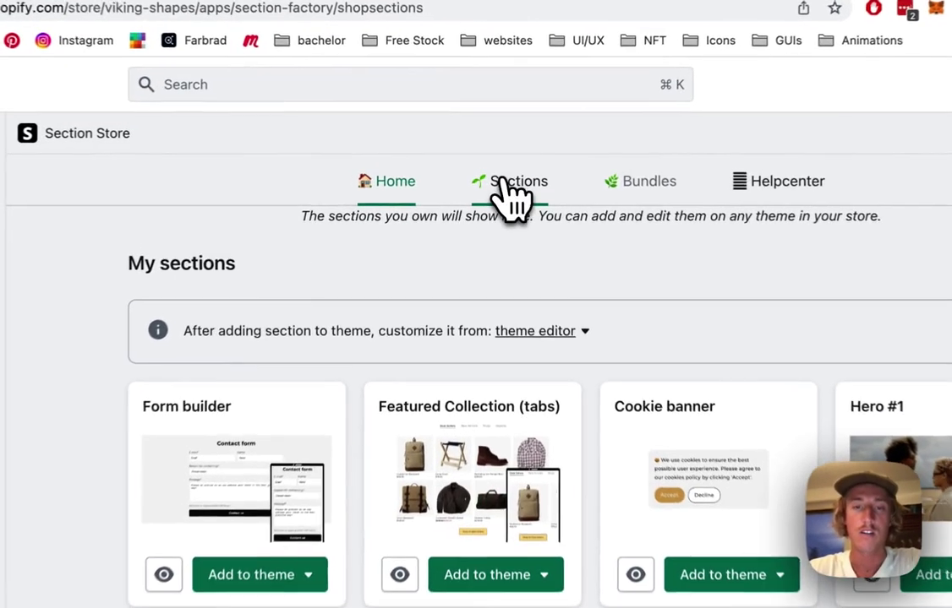
left_click(496, 168)
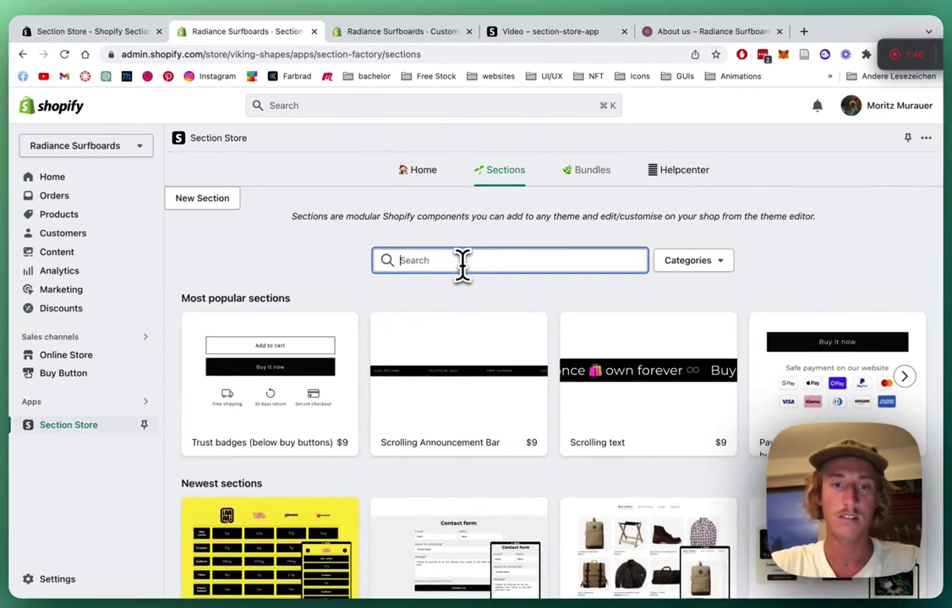
type("vi")
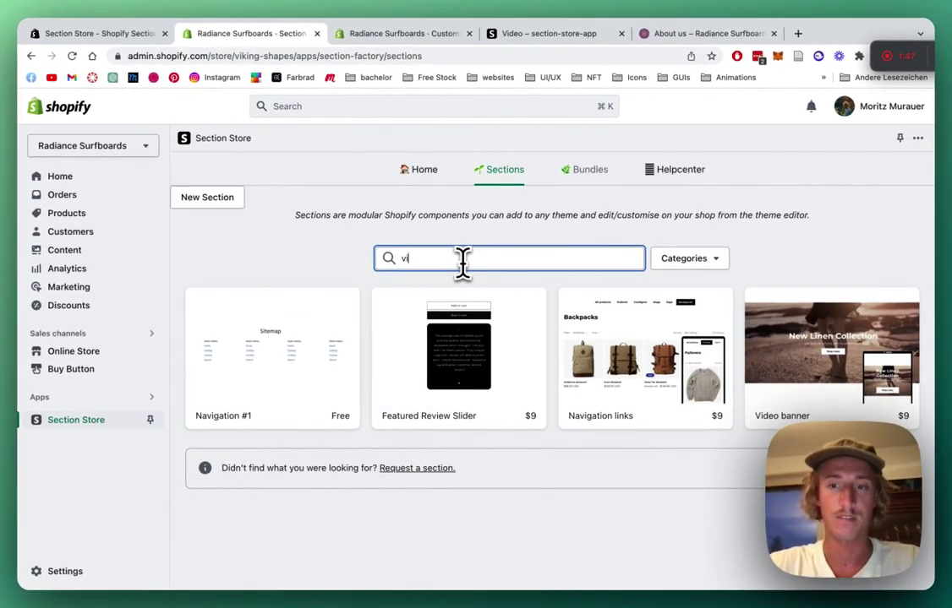
type("deo")
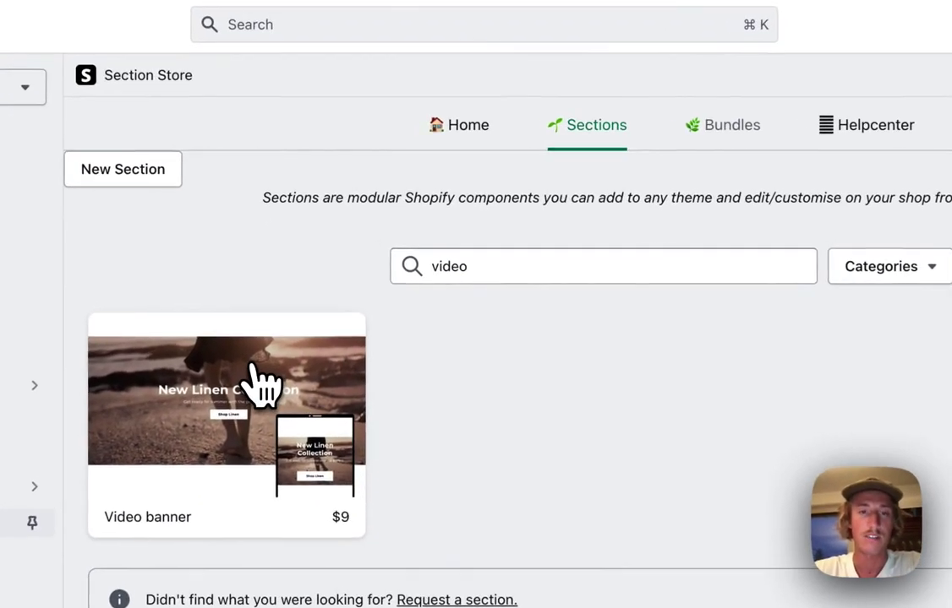
left_click(289, 325)
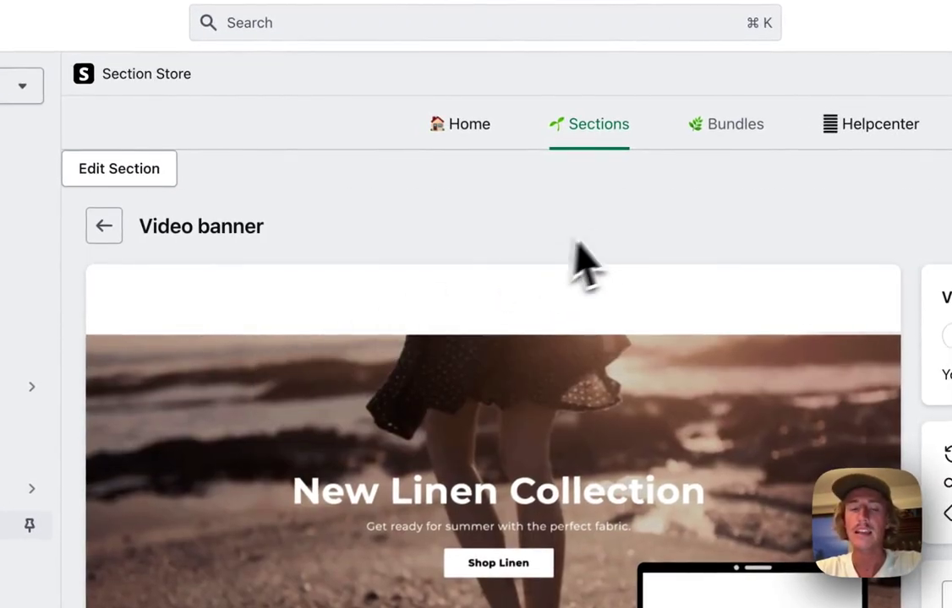
scroll(583, 254, "down", 2)
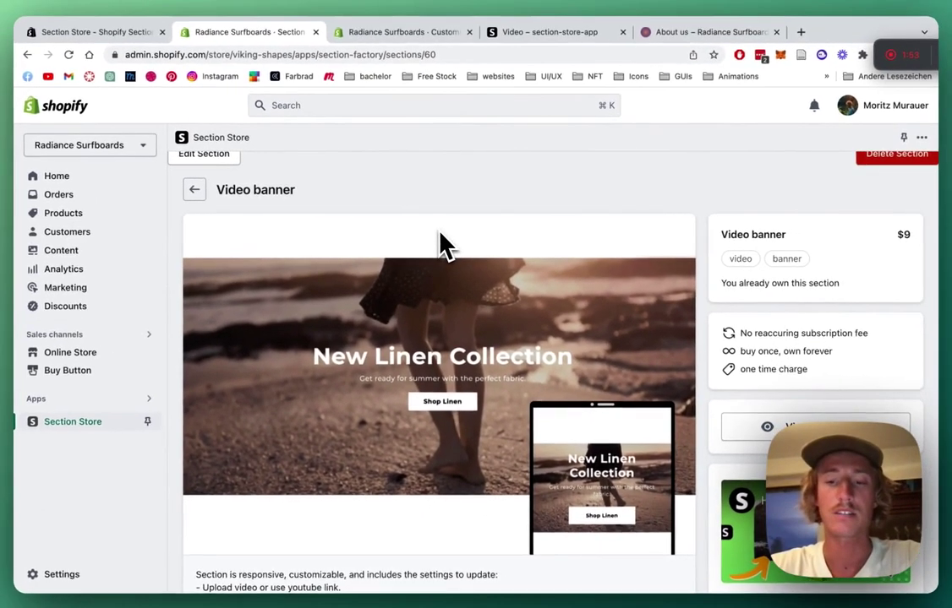
scroll(445, 245, "up", 2)
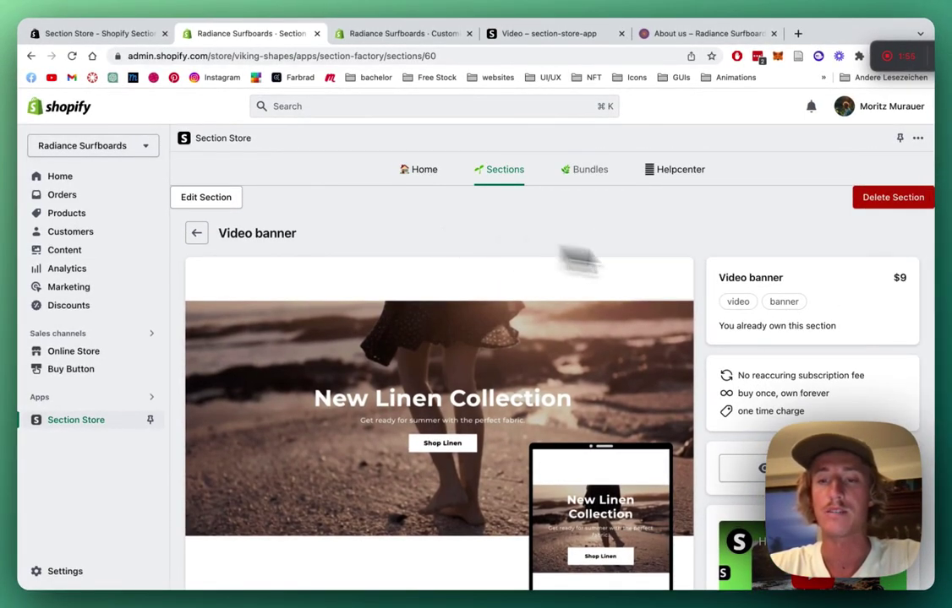
scroll(845, 305, "down", 1)
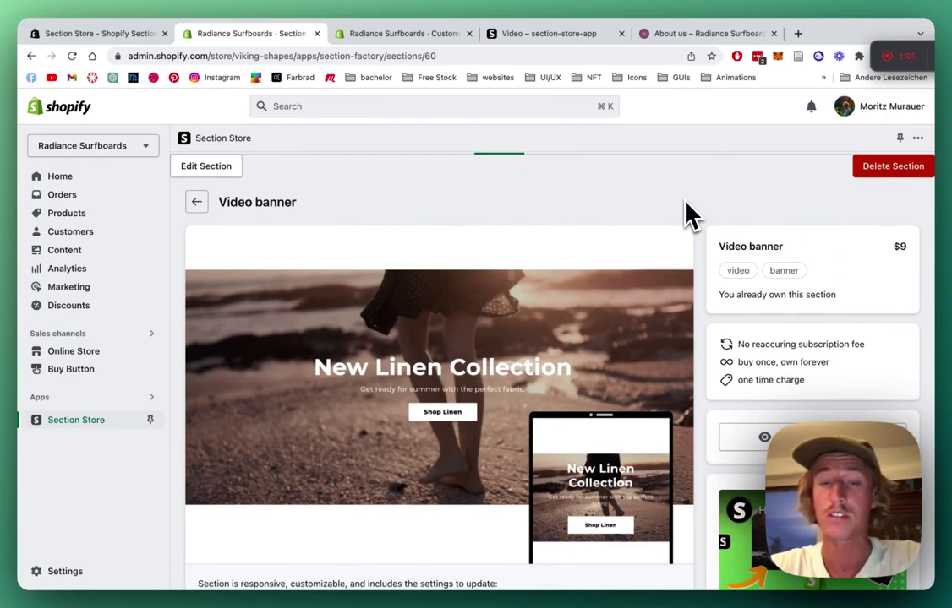
scroll(689, 214, "down", 1)
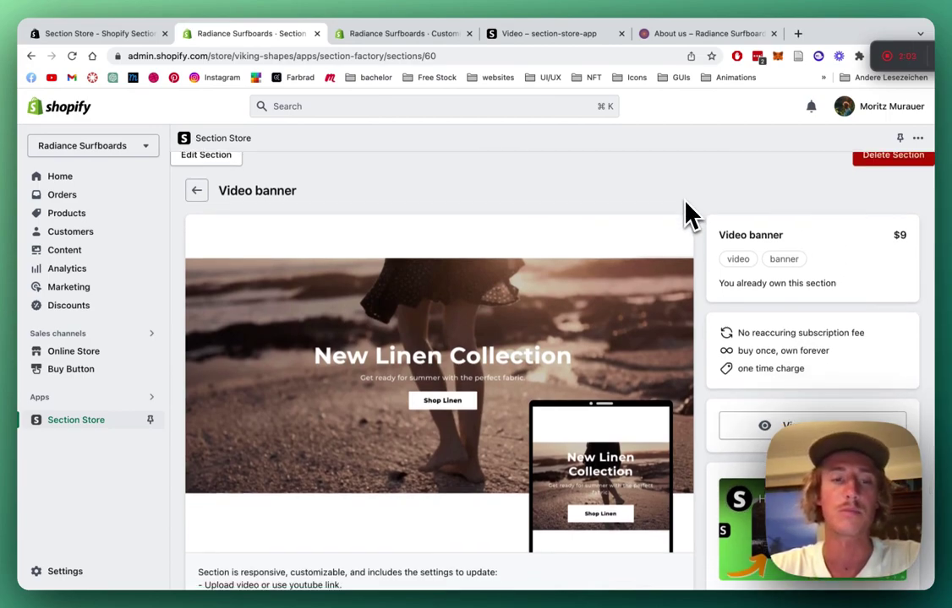
scroll(486, 334, "up", 2)
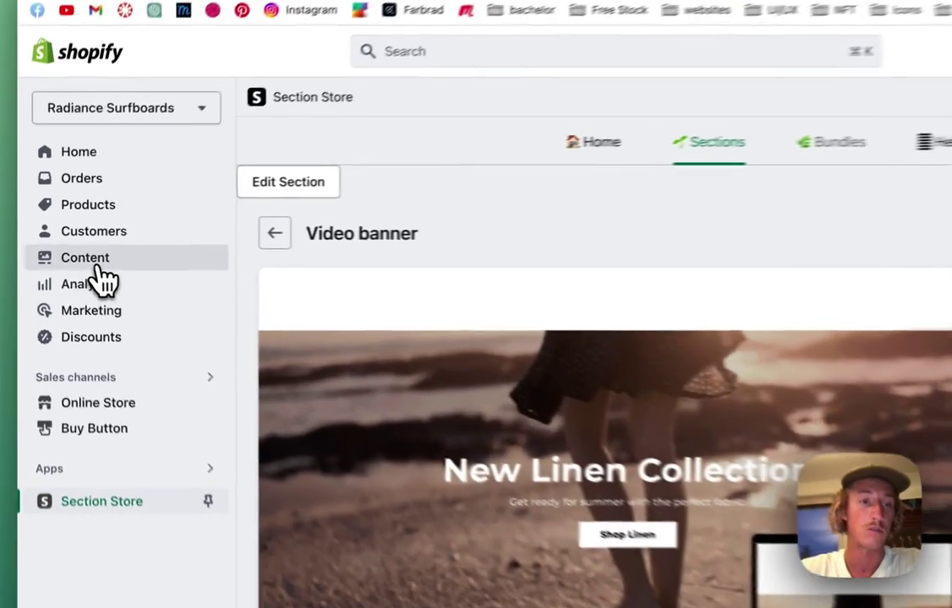
Step: Check the pexels_videos_2802271 MP4 in Content > Files, then go to the Online Store themes
left_click(73, 252)
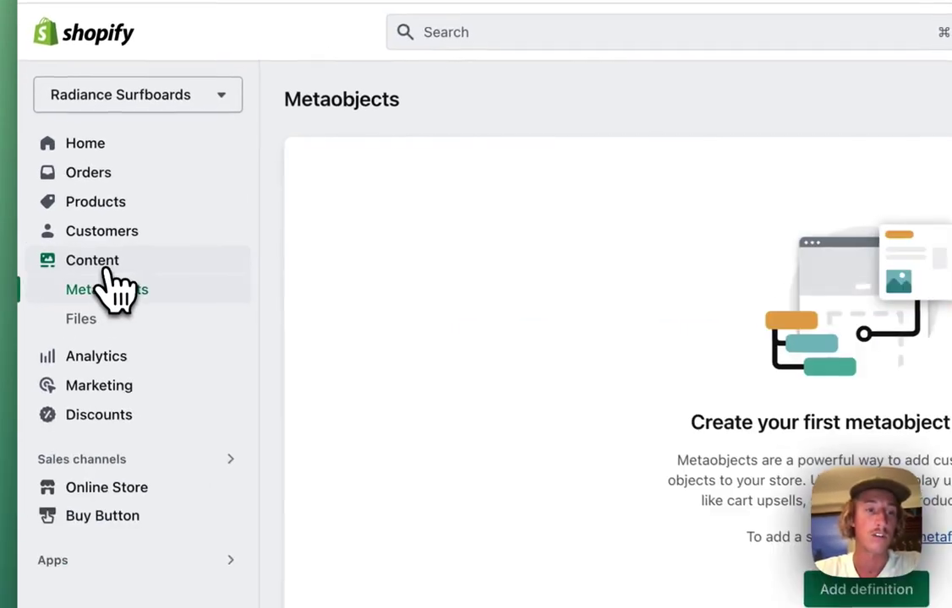
left_click(85, 322)
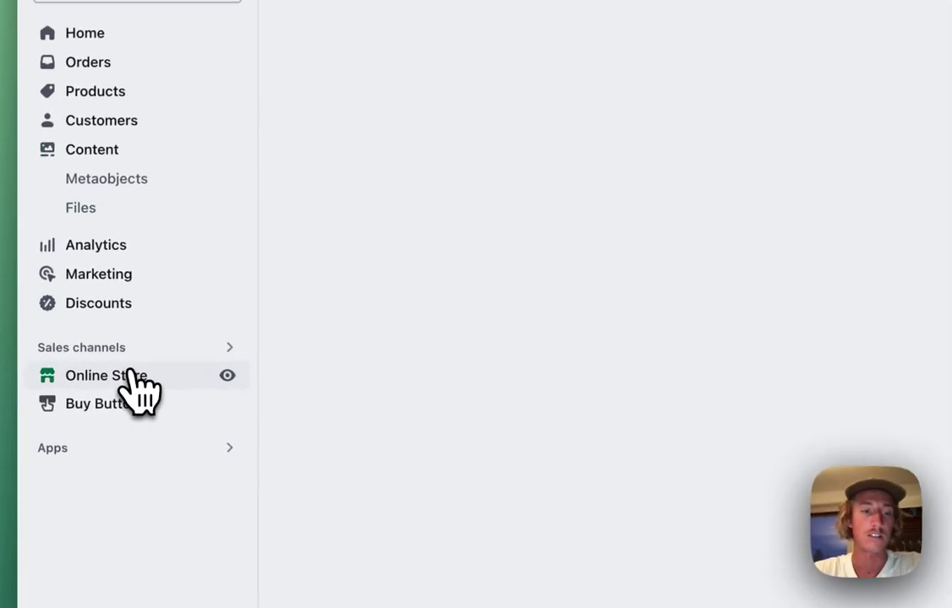
left_click(85, 394)
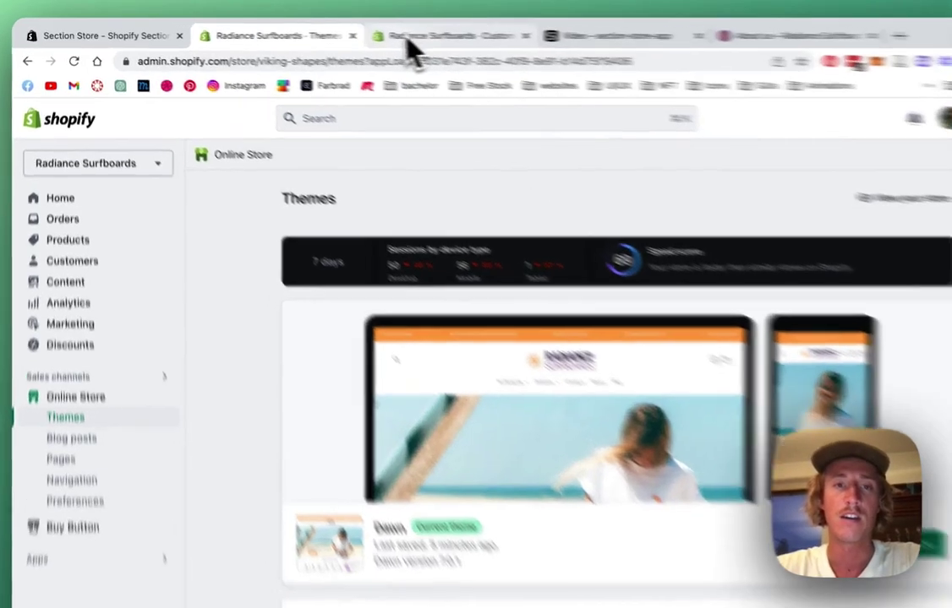
Step: On the about-us template, hide the old hero and add SS - Hero (video) at the top
left_click(365, 36)
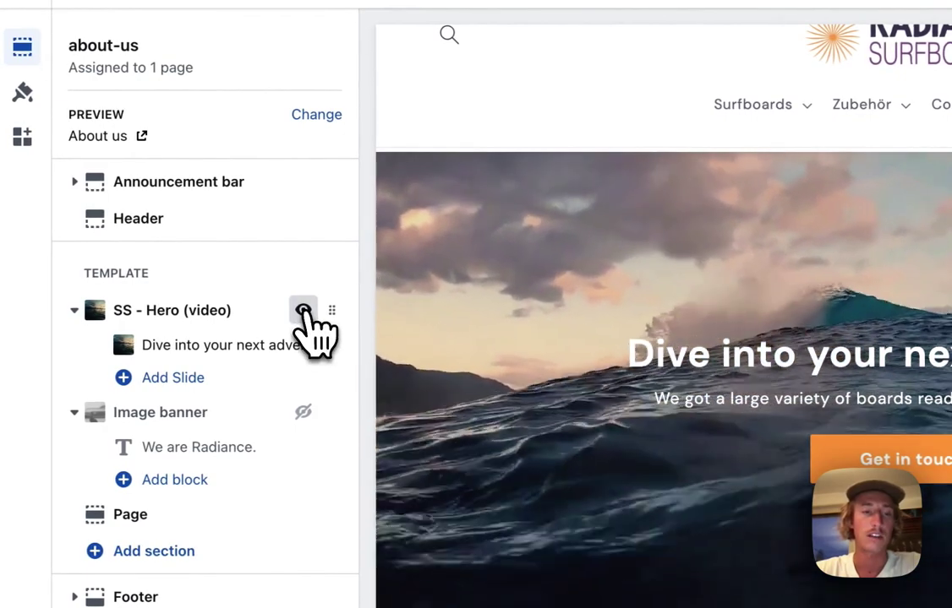
left_click(302, 311)
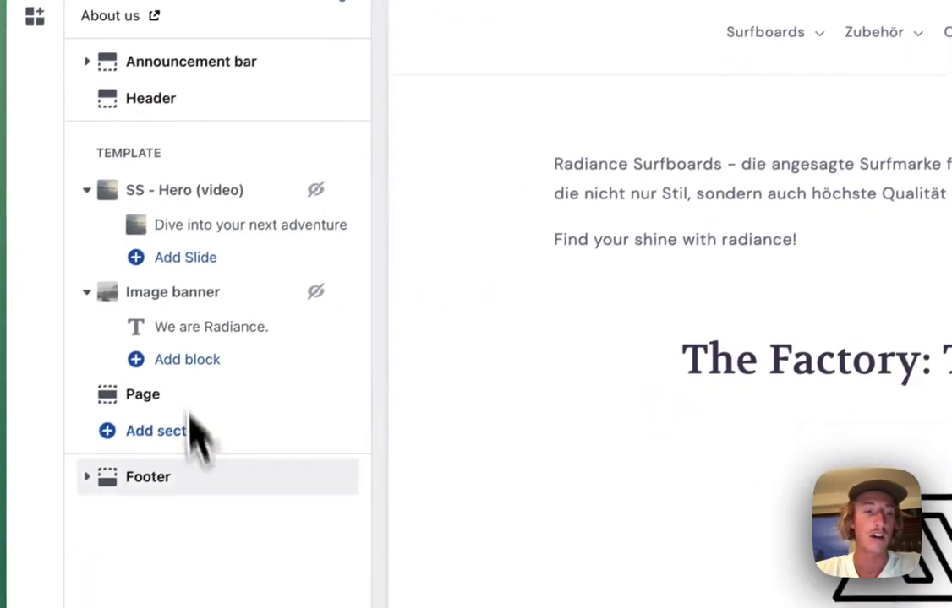
left_click(194, 433)
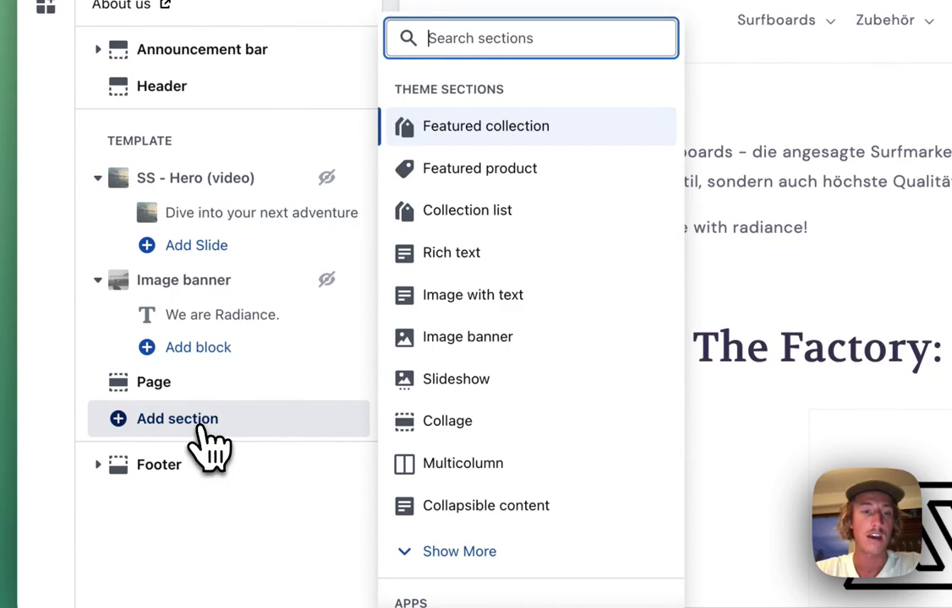
type("video")
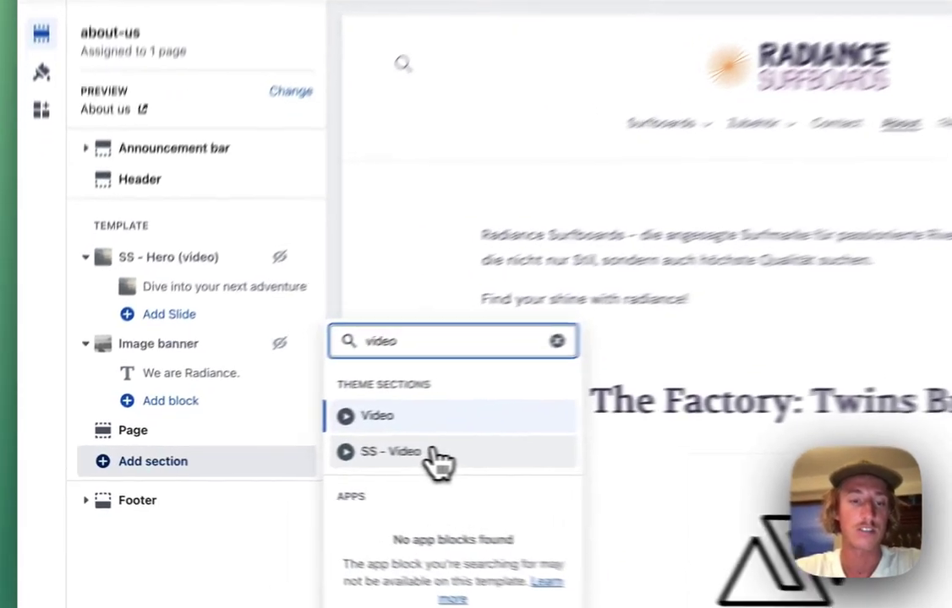
left_click(291, 457)
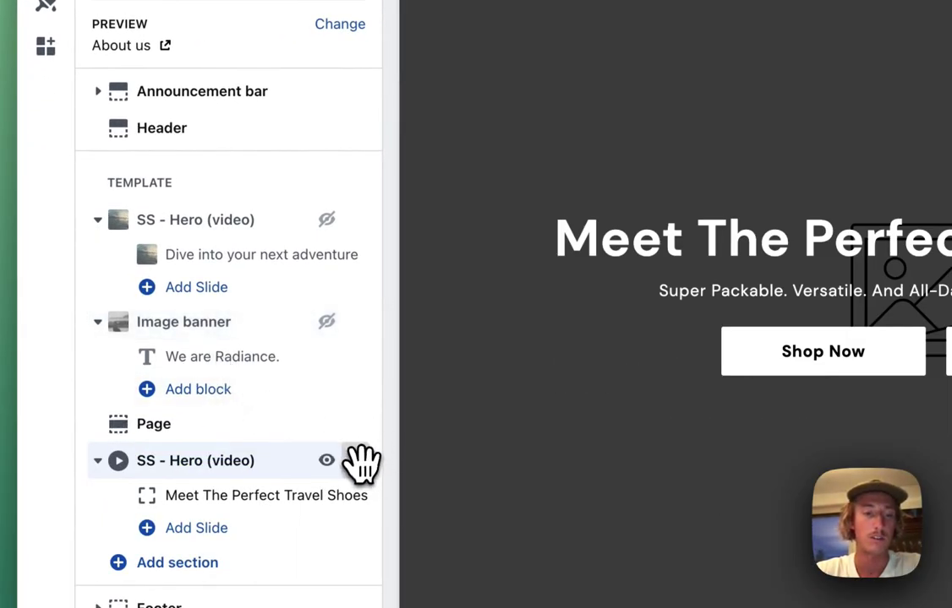
left_click_drag(362, 463, 336, 229)
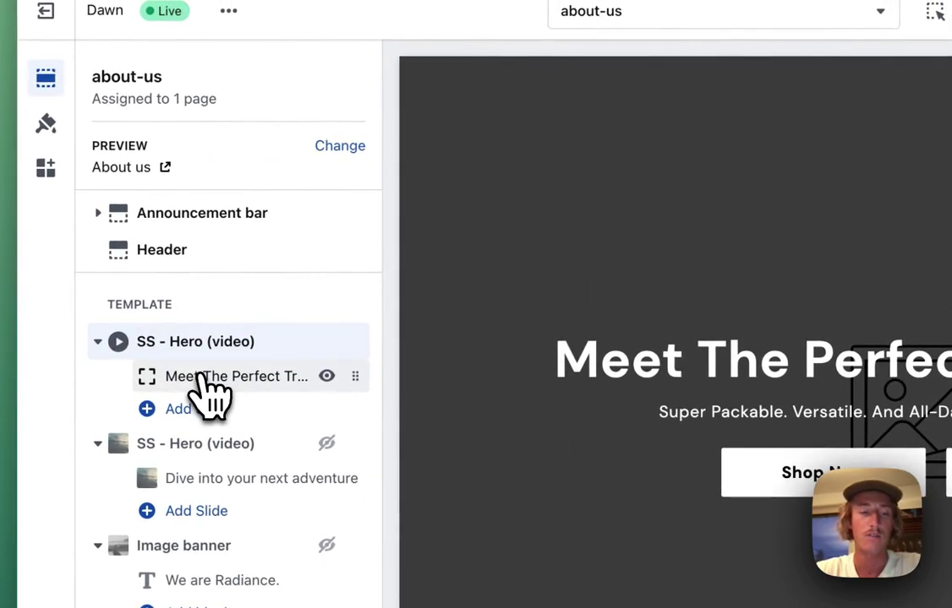
Step: Set the hero slide's video to the uploaded pexels ocean clip
left_click(205, 378)
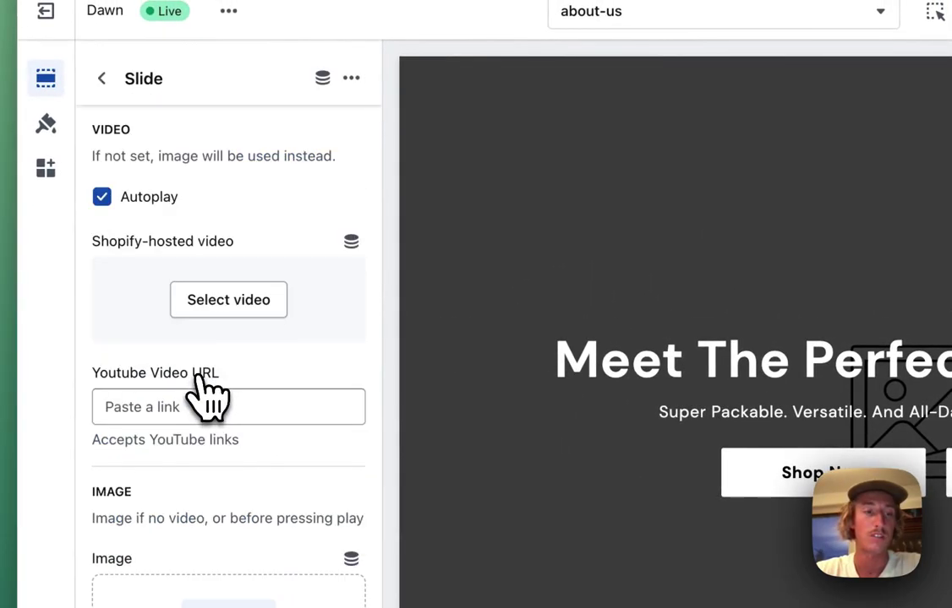
left_click(226, 307)
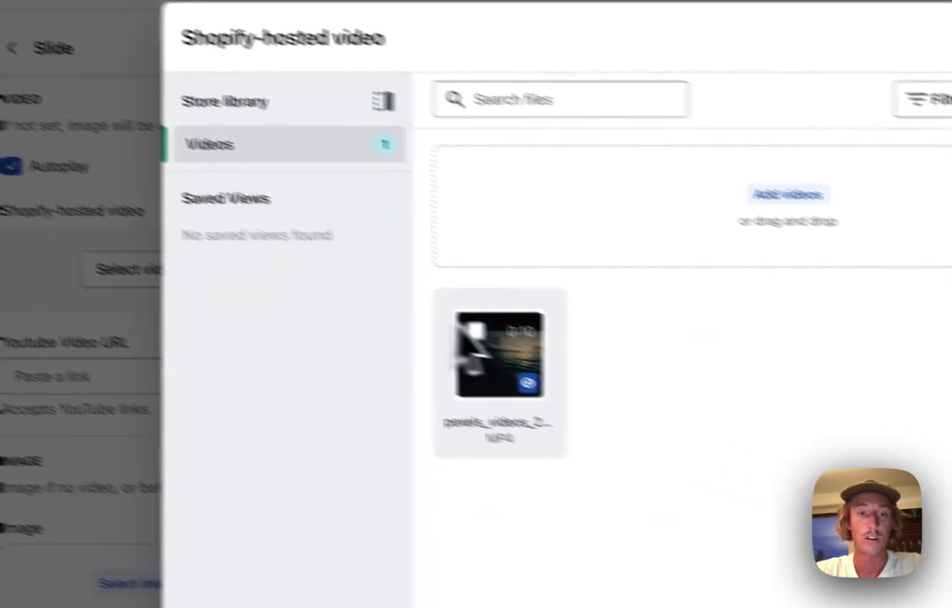
left_click(567, 379)
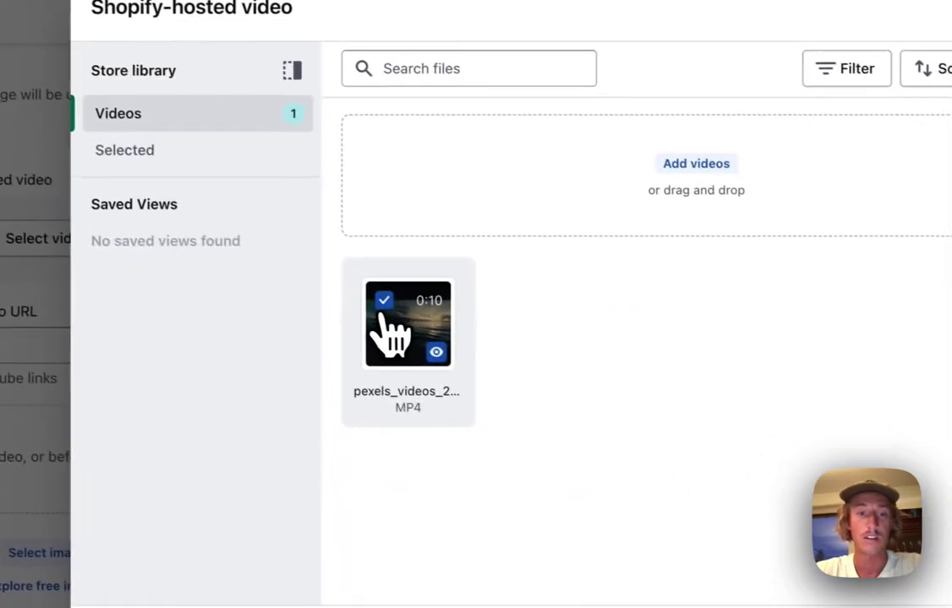
left_click(786, 562)
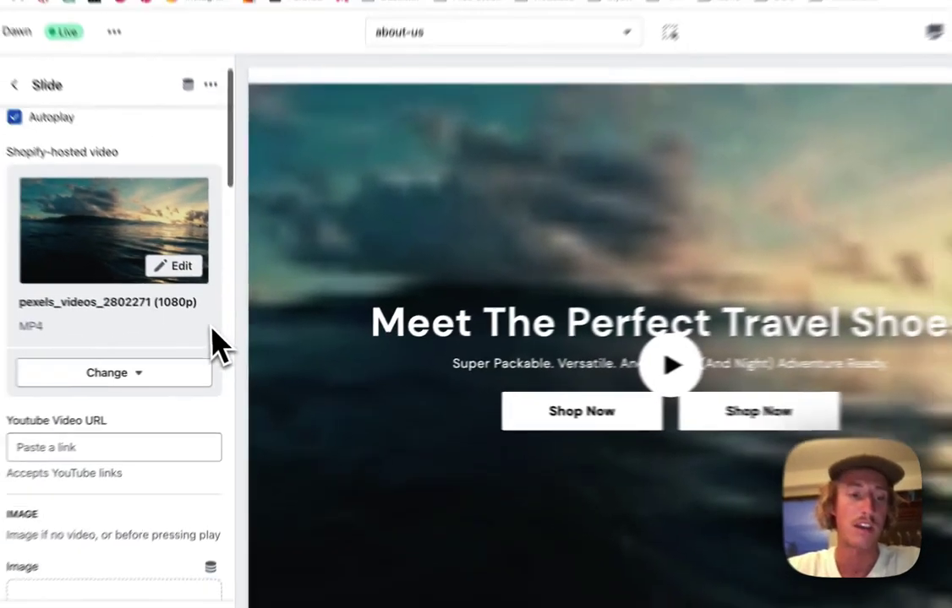
Step: Raise the slide's overlay opacity to about 33%
scroll(220, 346, "down", 2)
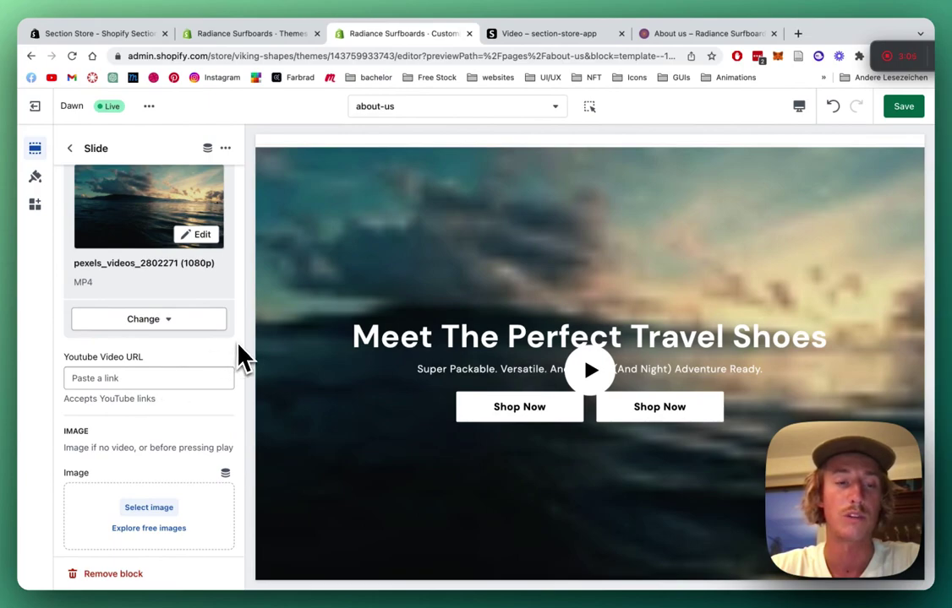
scroll(243, 345, "up", 1)
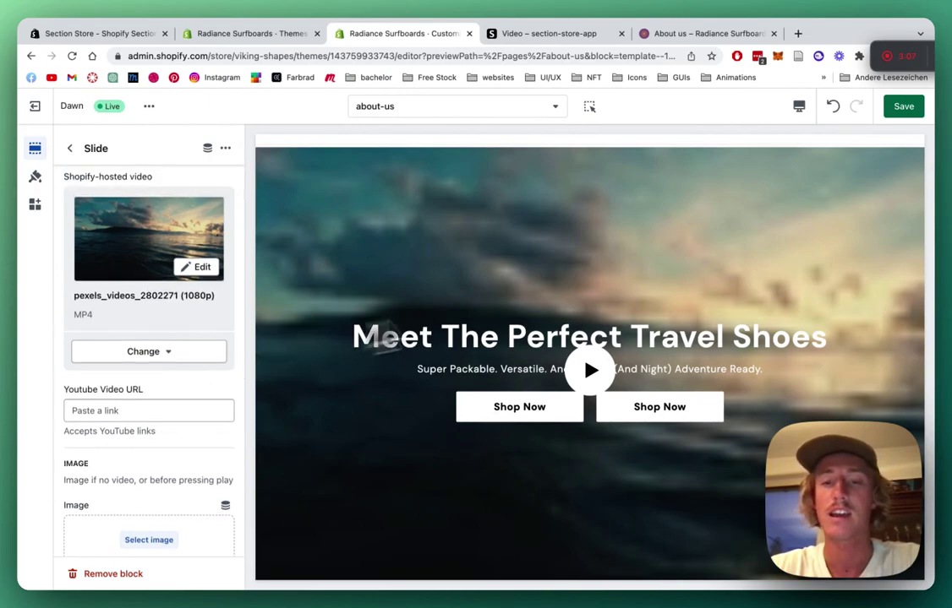
scroll(190, 330, "down", 1)
scroll(188, 330, "down", 6)
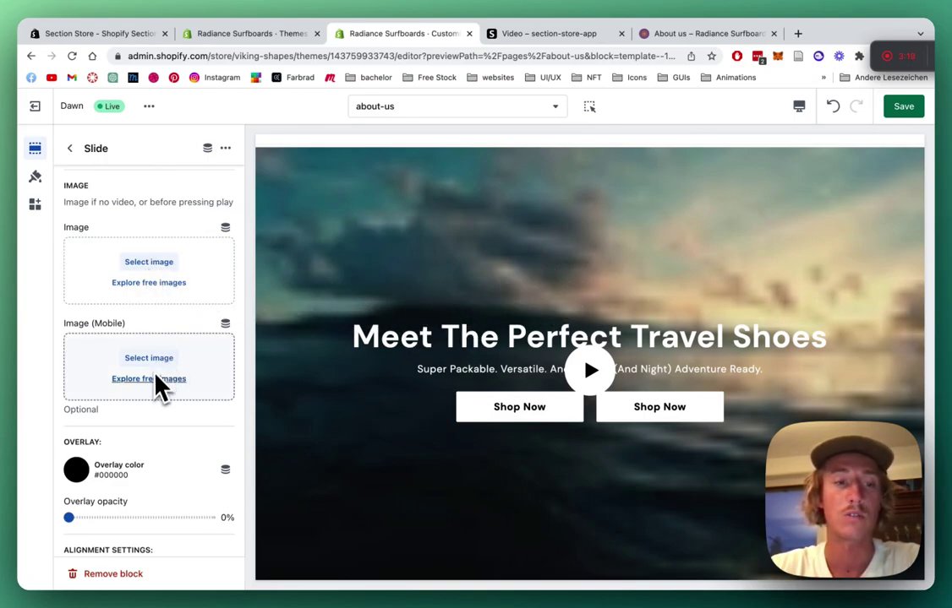
scroll(157, 389, "down", 1)
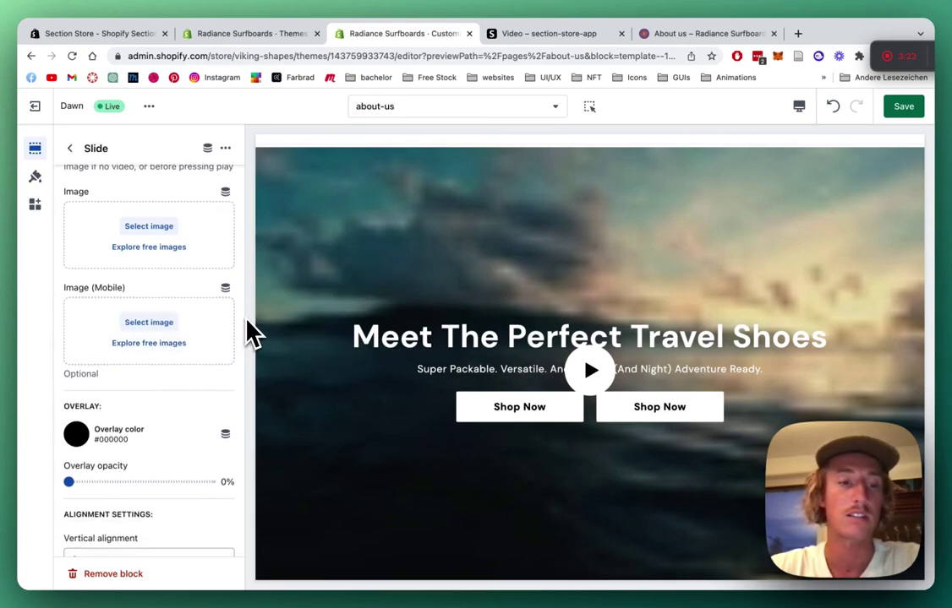
scroll(241, 329, "down", 3)
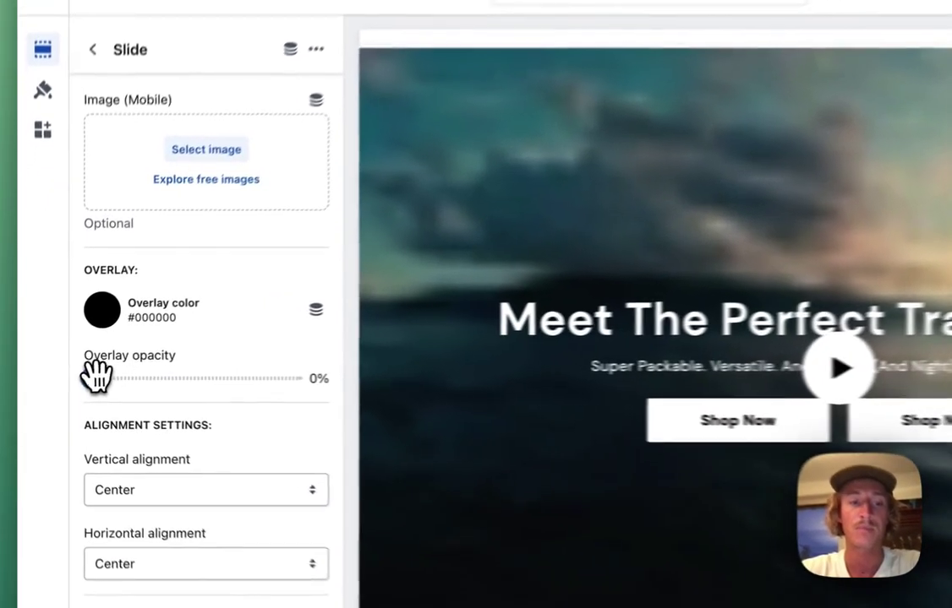
left_click_drag(68, 378, 117, 378)
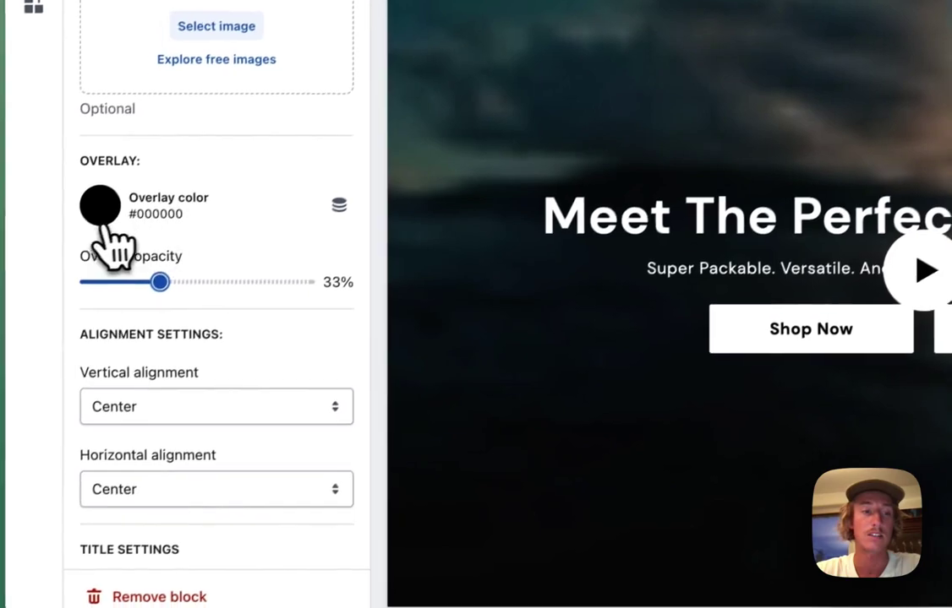
Step: Change the hero's overlay colour to purple #9264A6
left_click(100, 209)
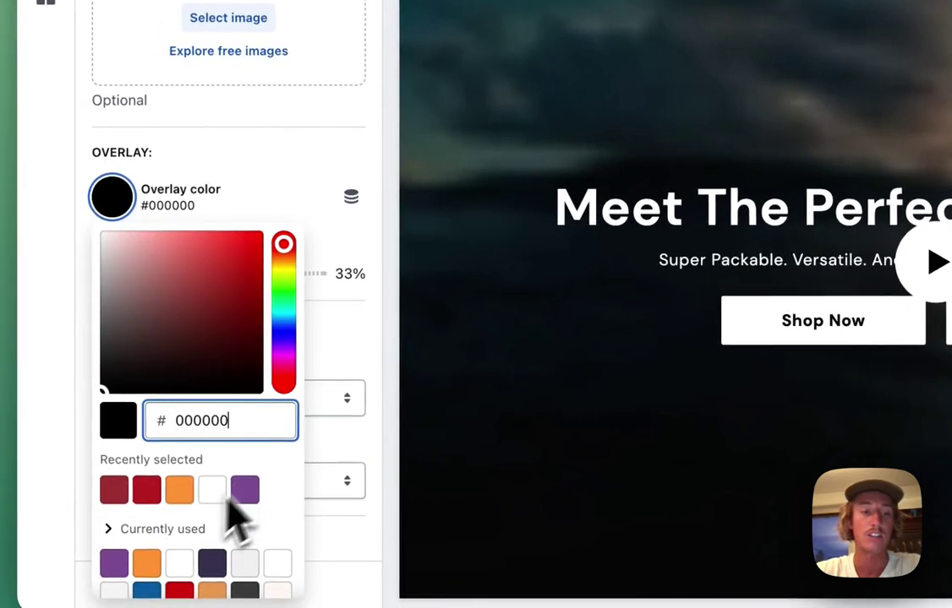
left_click(122, 550)
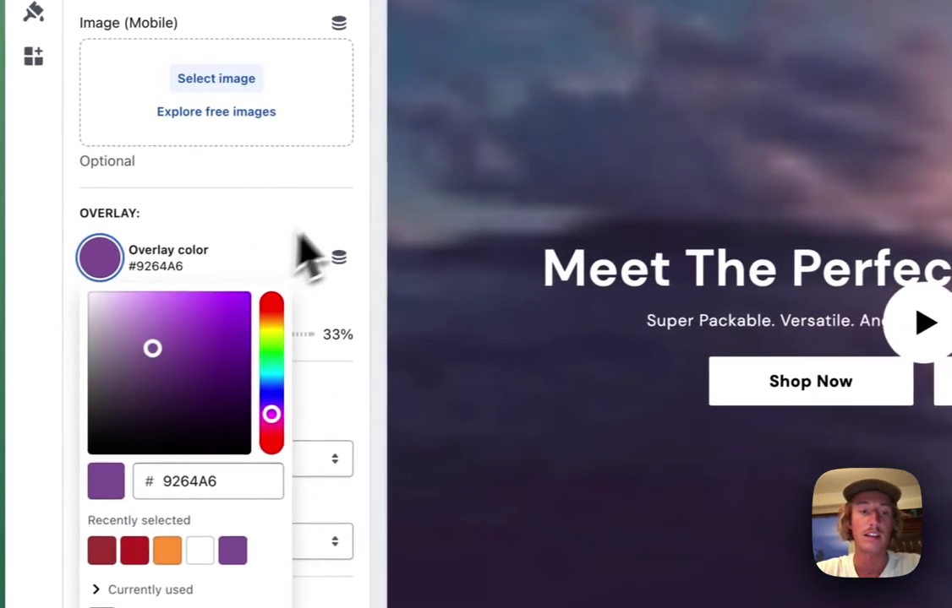
left_click(218, 264)
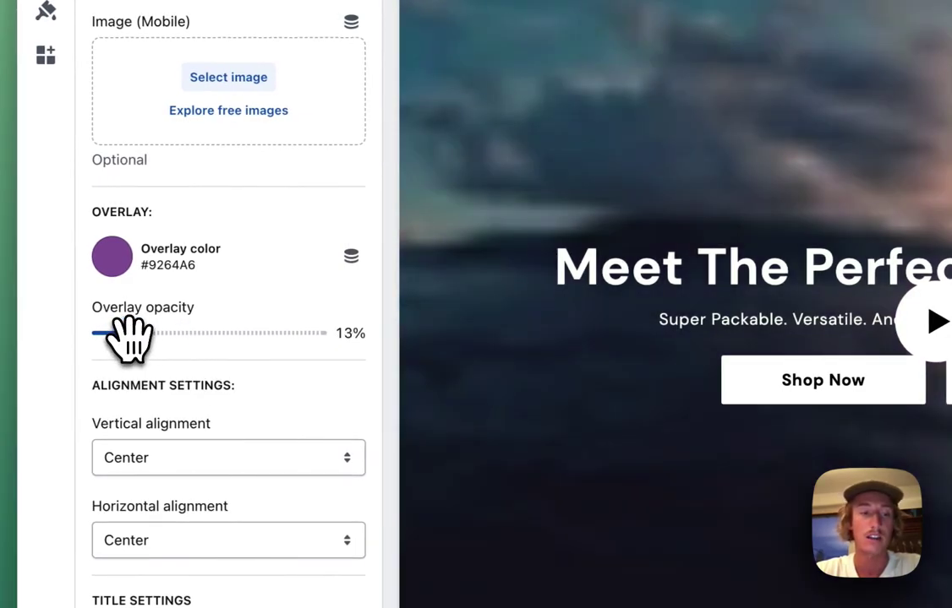
scroll(373, 379, "down", 5)
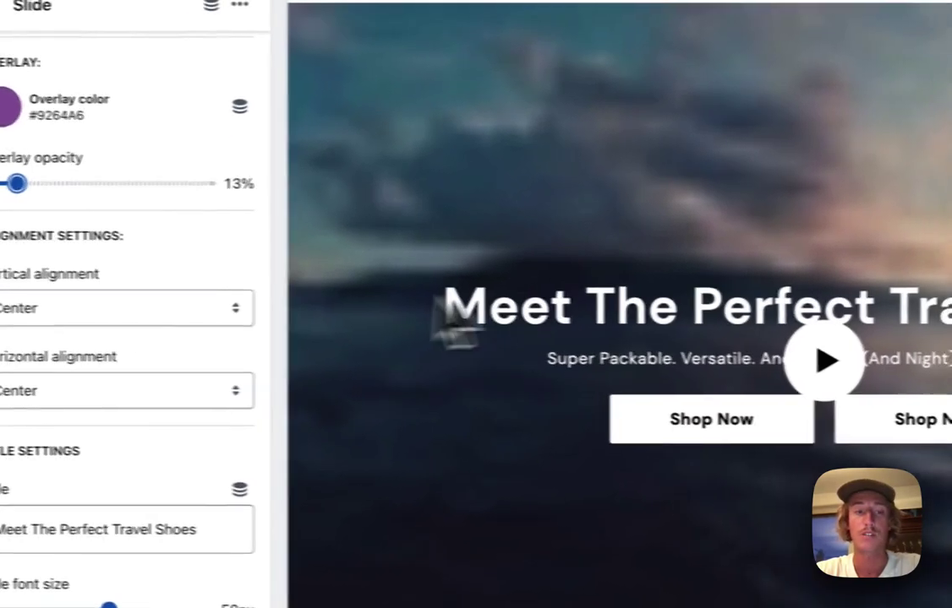
left_click(269, 268)
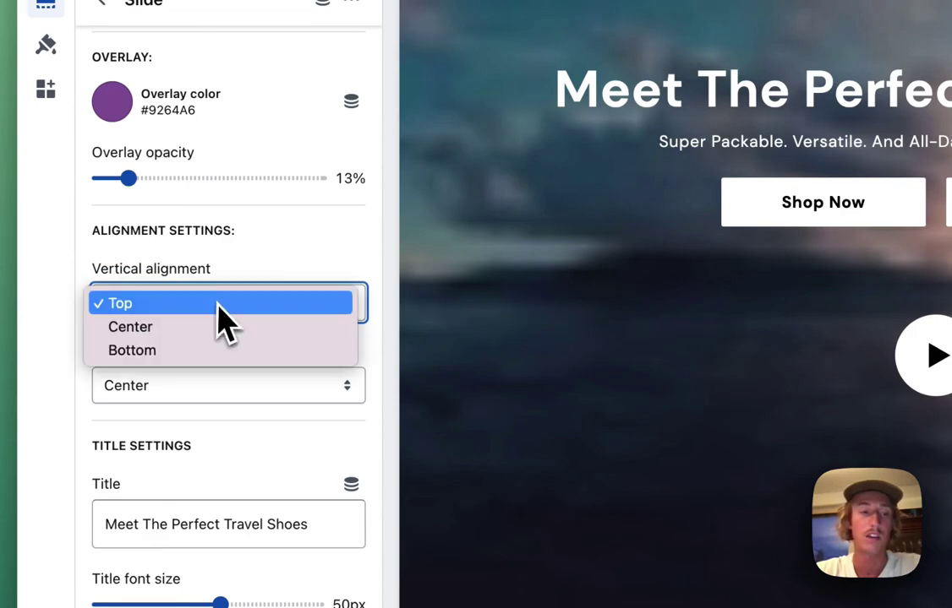
Step: Keep the text vertically centred and retitle the slide 'Explore the Ocean with our products'
left_click(185, 328)
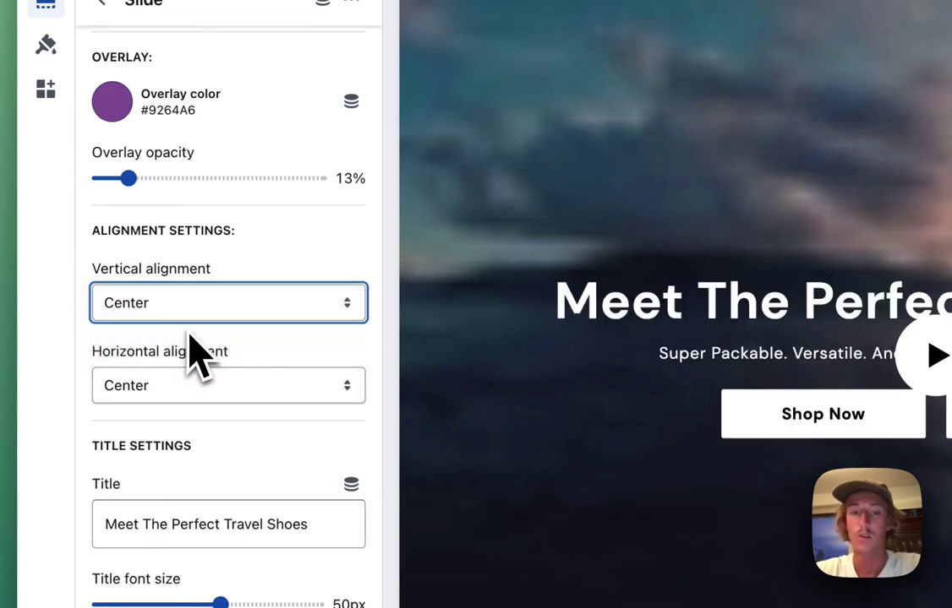
scroll(196, 355, "down", 4)
left_click_drag(314, 375, 56, 383)
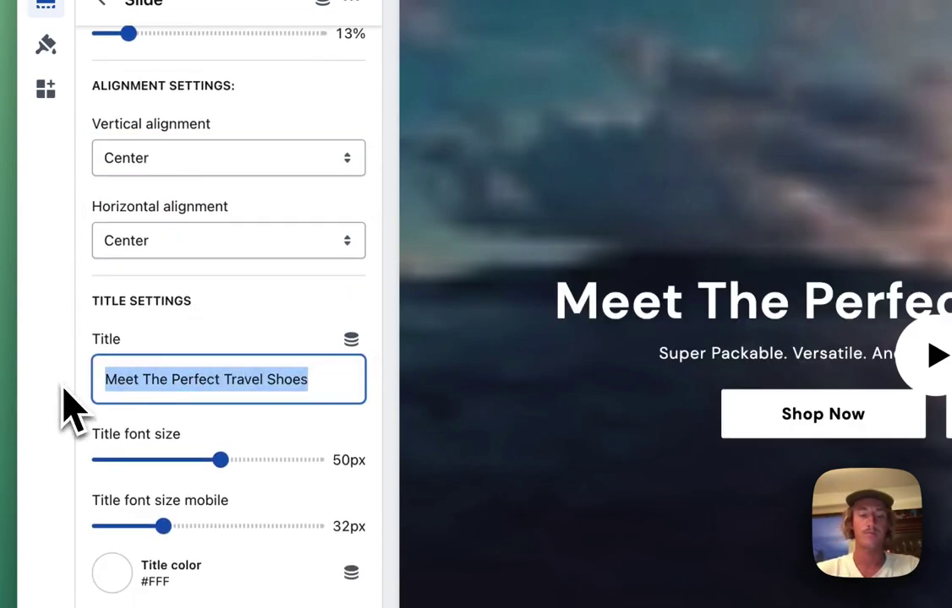
type("Explore t")
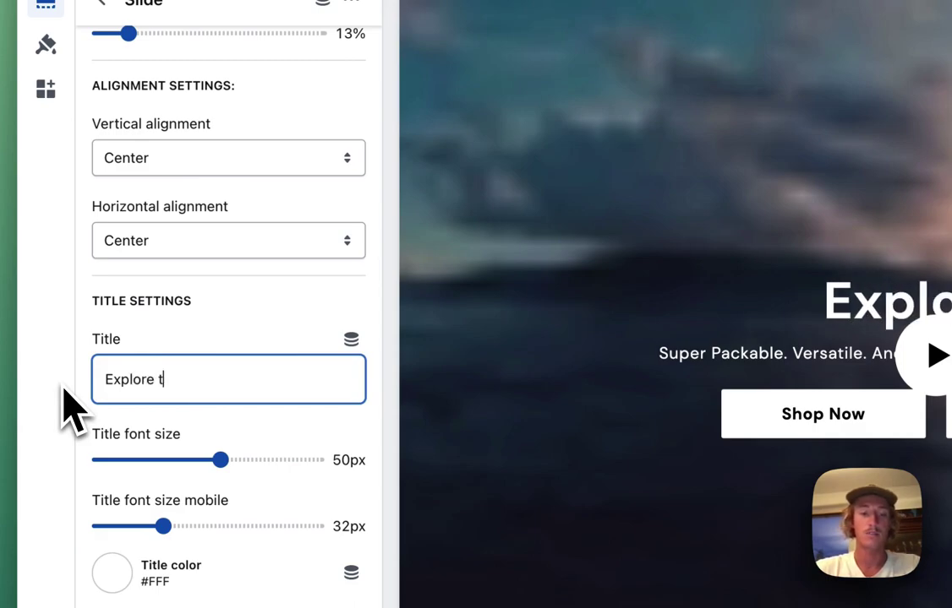
type("he Ocean with o")
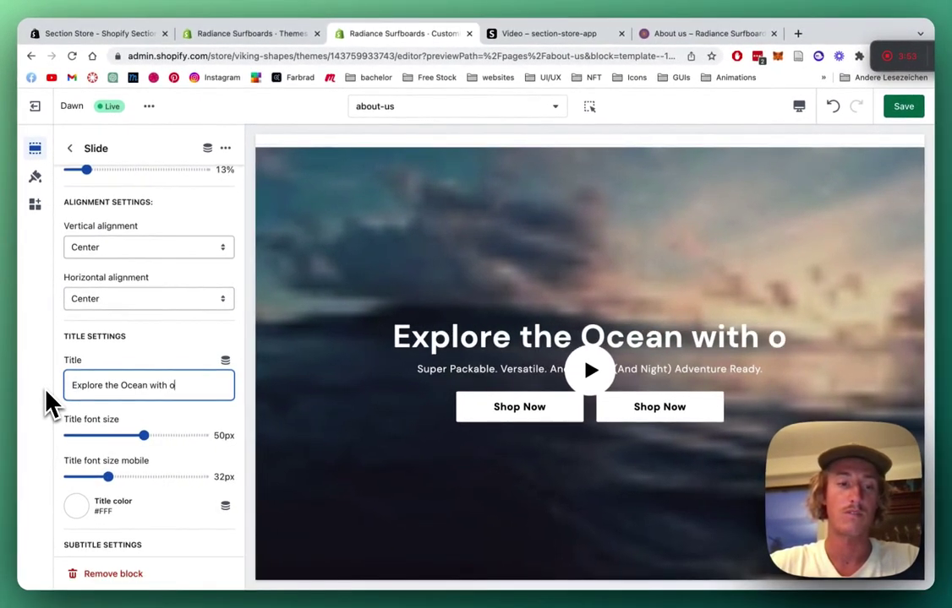
type("ur products")
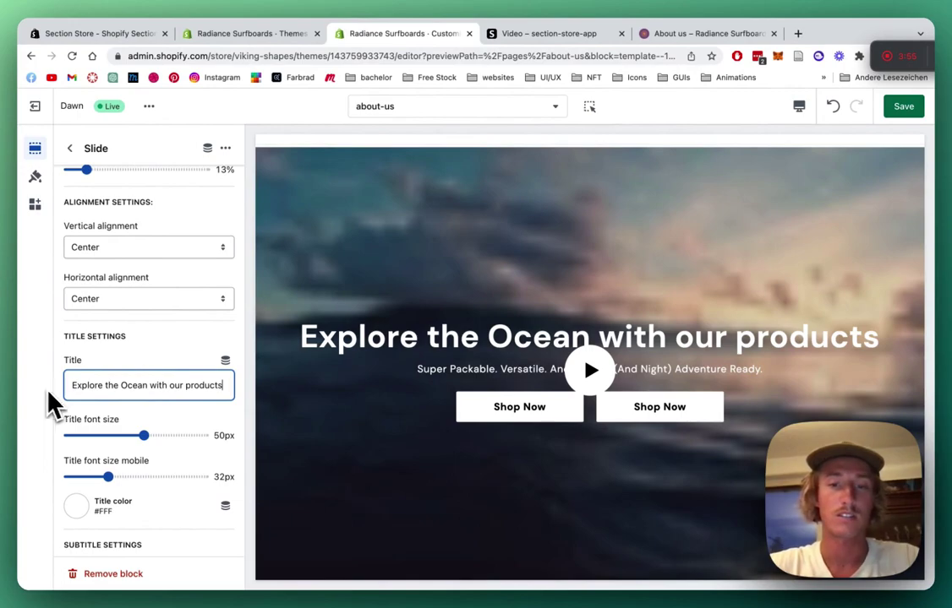
Step: Replace the slide subtitle with 'Get in touch with us now'
scroll(121, 335, "down", 5)
triple_click(206, 364)
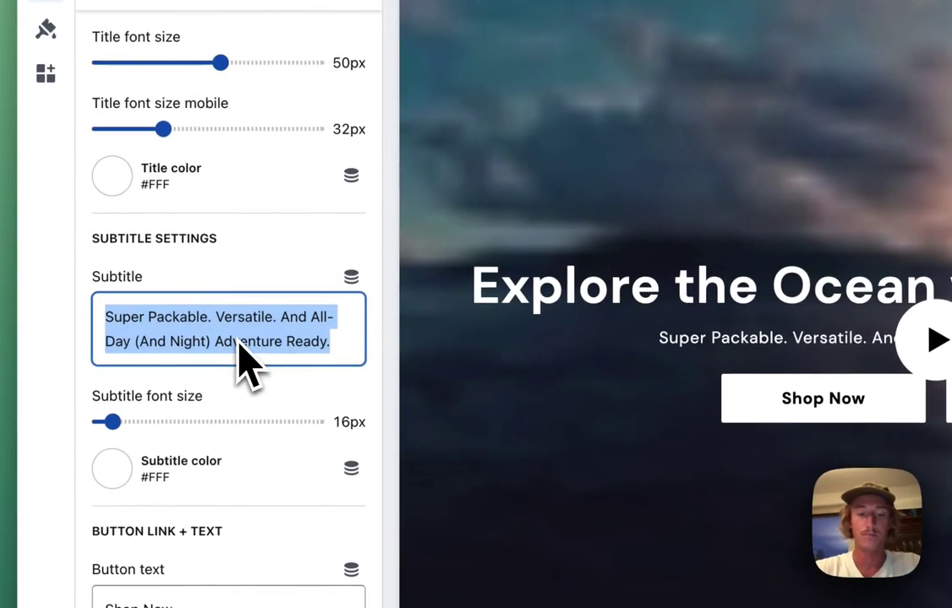
type("See all o")
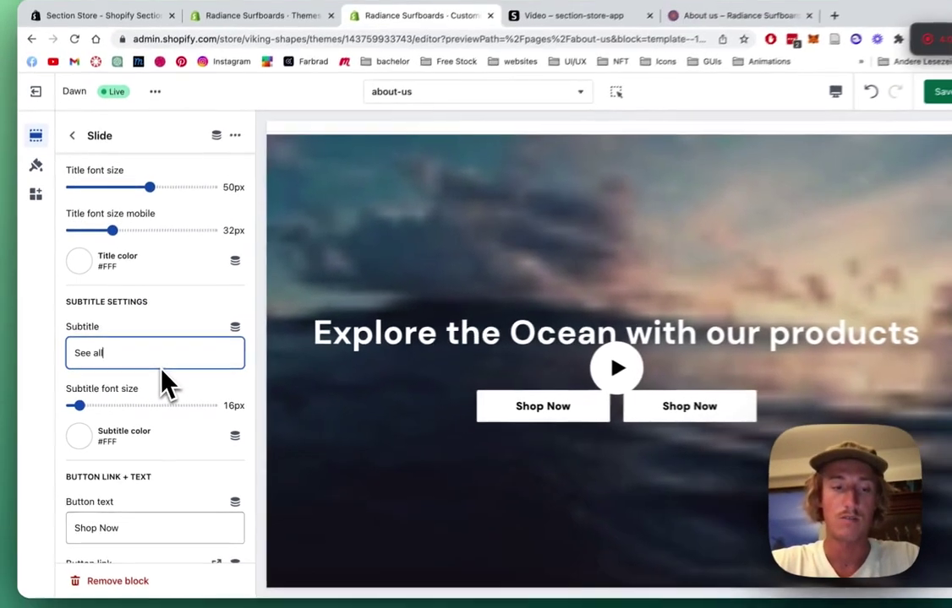
key("super+a")
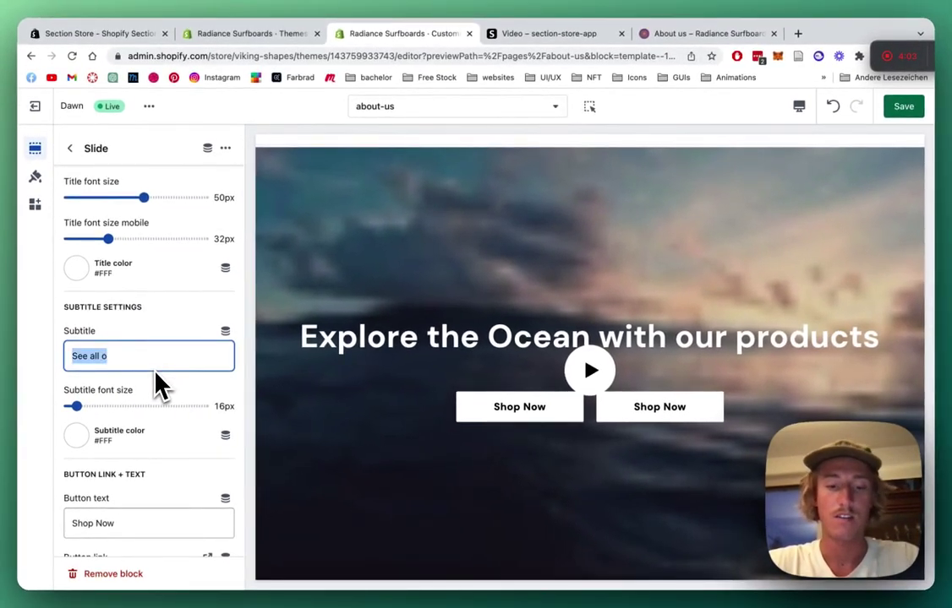
type("Get in touch with us now")
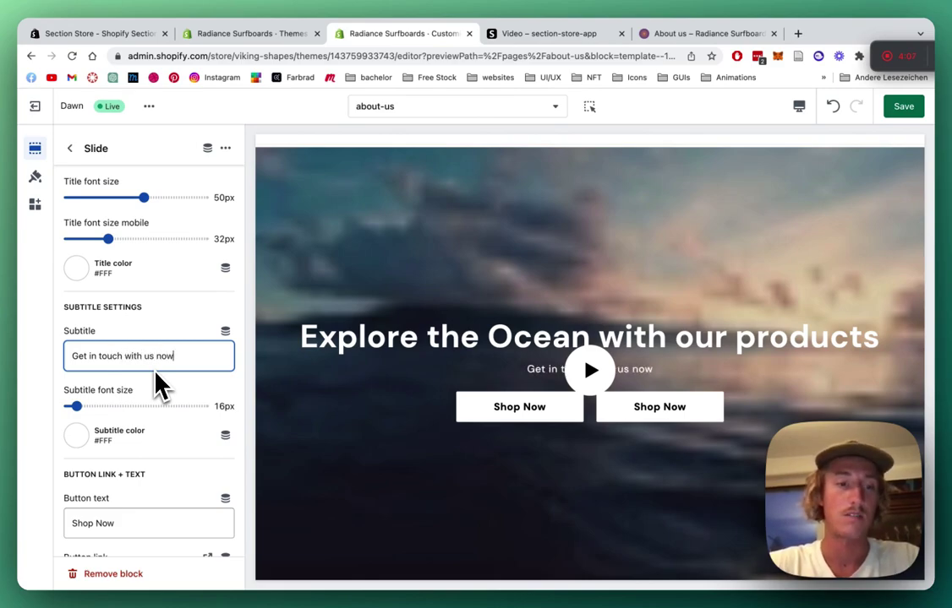
scroll(160, 364, "up", 1)
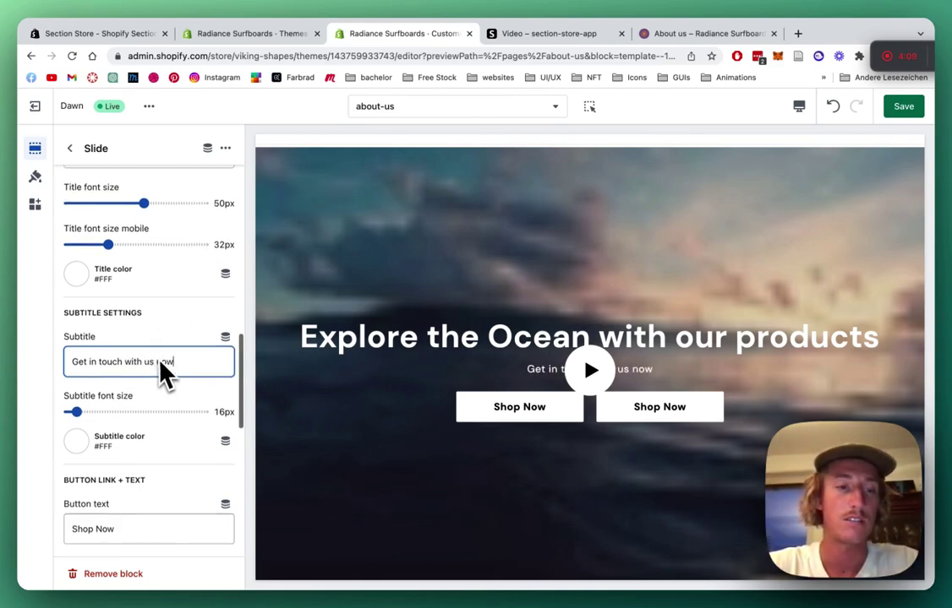
scroll(150, 314, "down", 3)
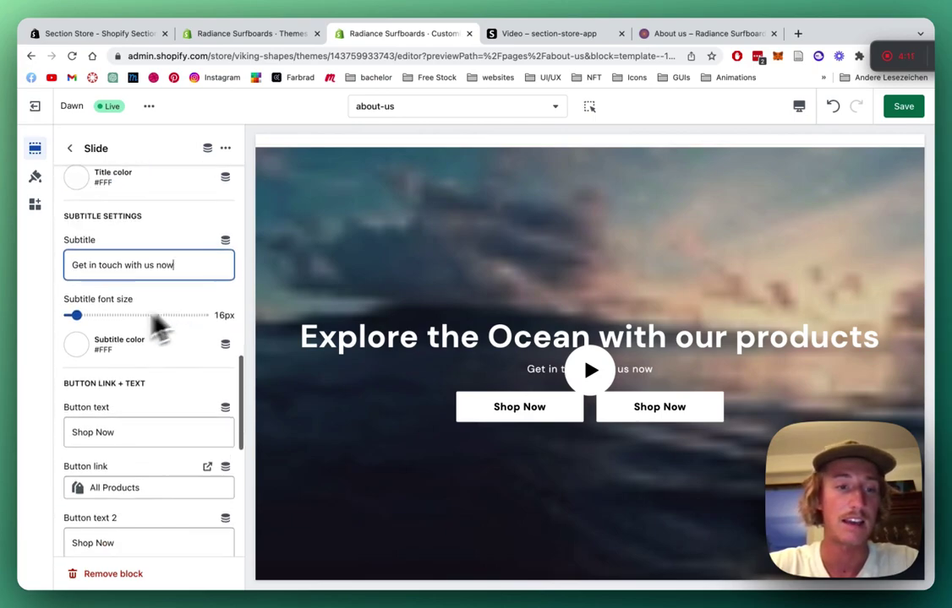
scroll(135, 212, "down", 2)
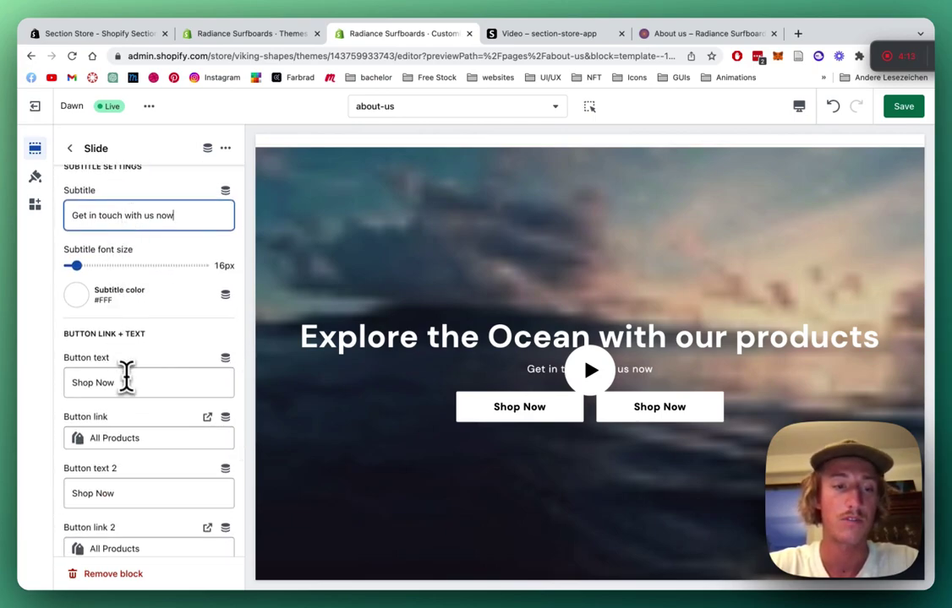
Step: Clear Button text 2 to remove the second Shop Now button
left_click(128, 381)
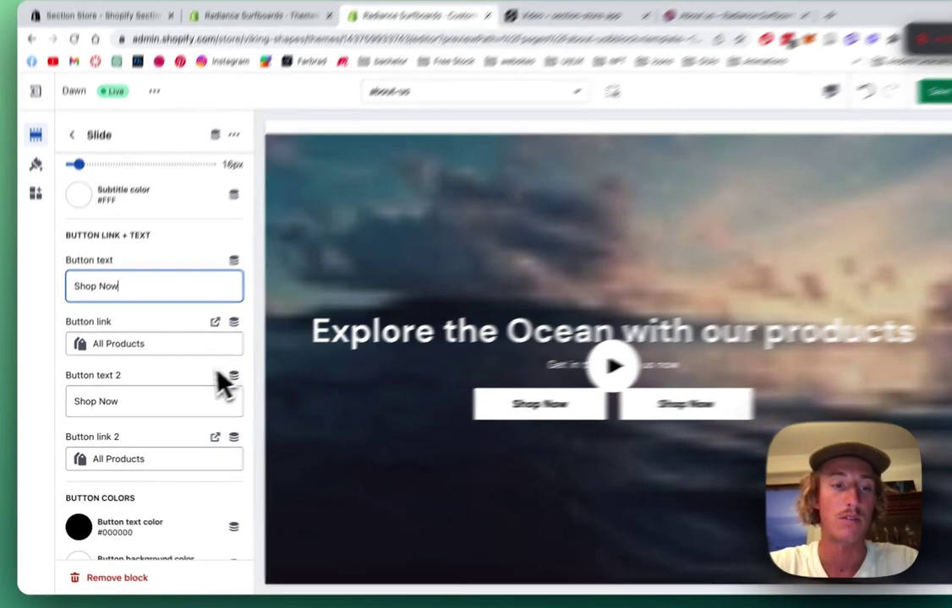
left_click_drag(208, 404, 44, 407)
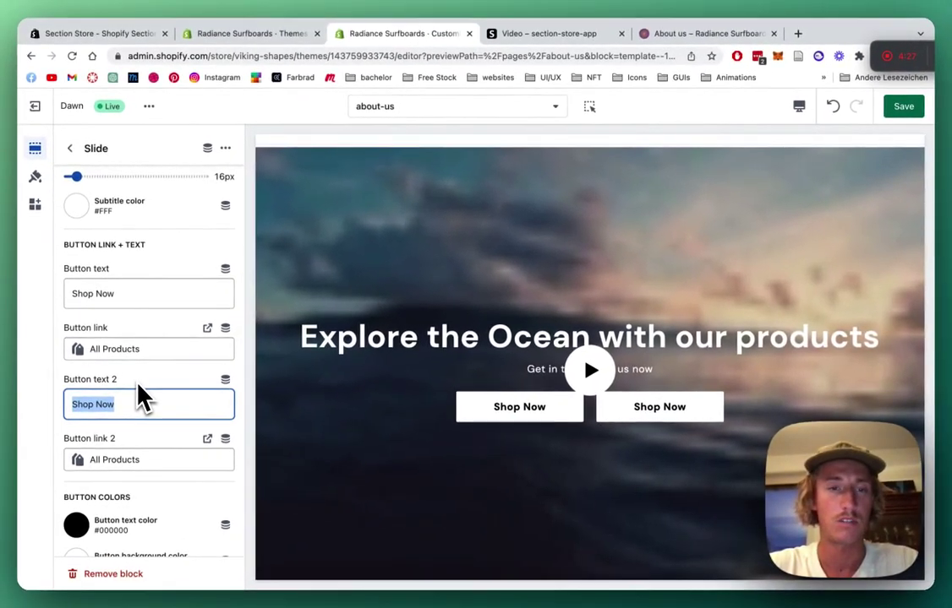
key("BackSpace")
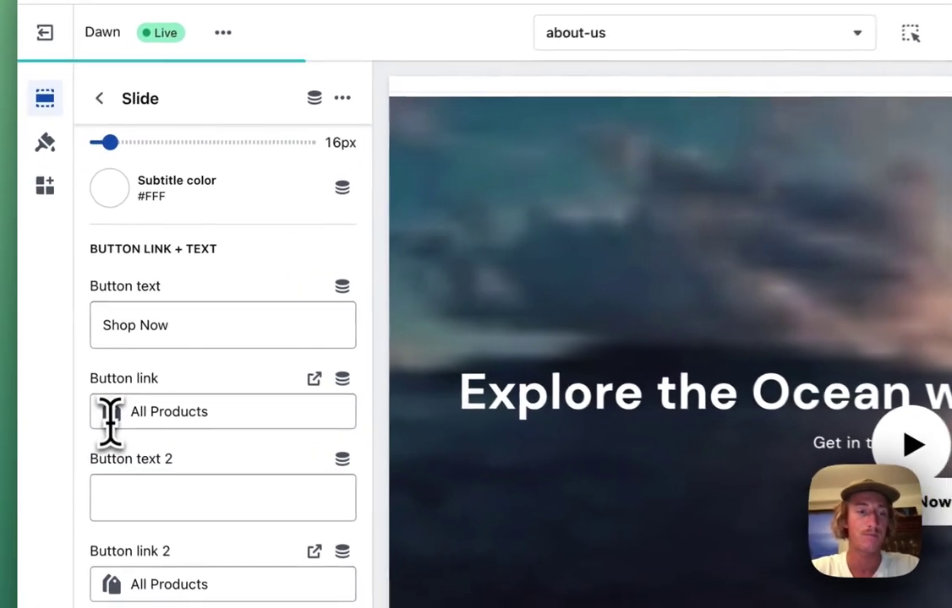
Step: Link the remaining Shop Now button to the Contact page
left_click(151, 412)
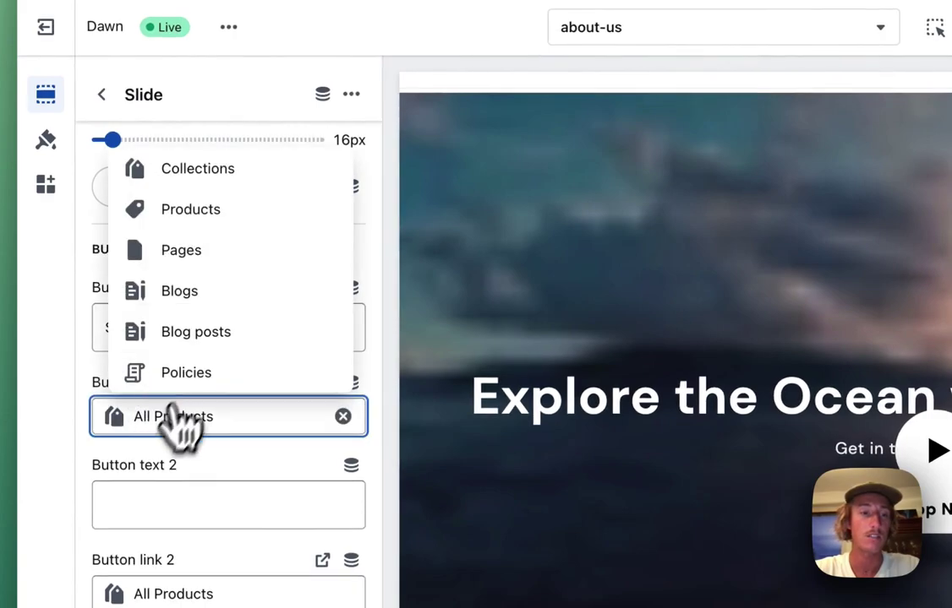
left_click(213, 264)
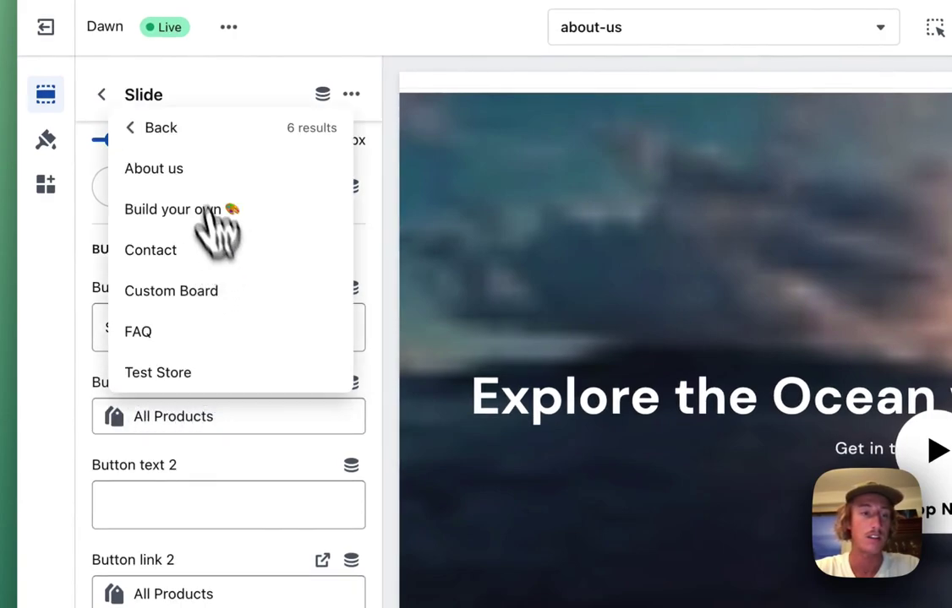
left_click(169, 174)
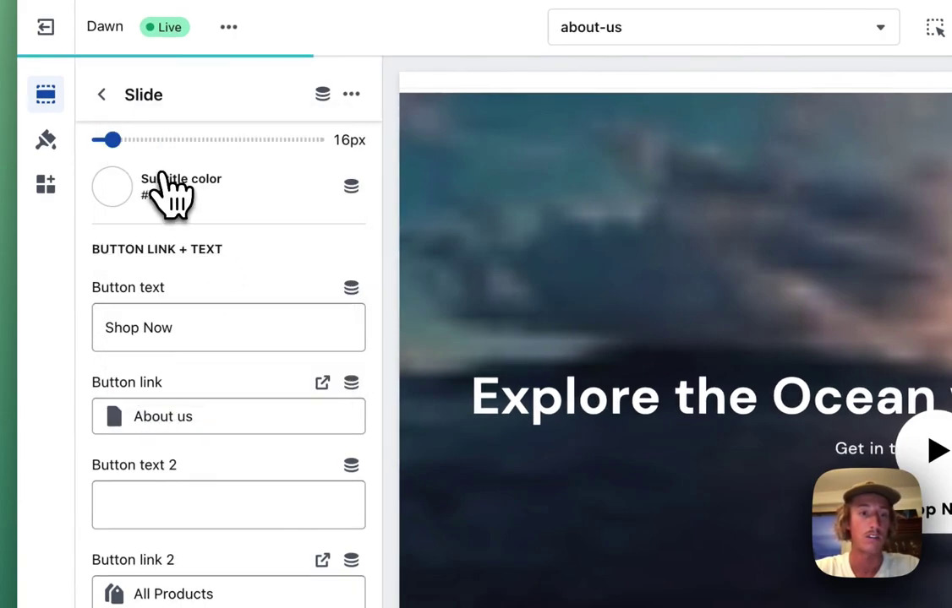
left_click(201, 416)
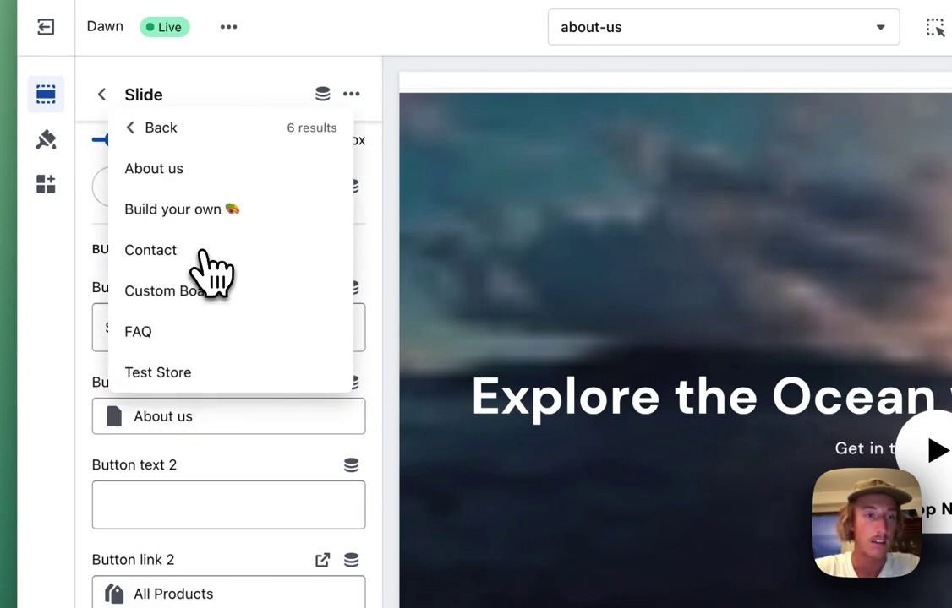
left_click(207, 254)
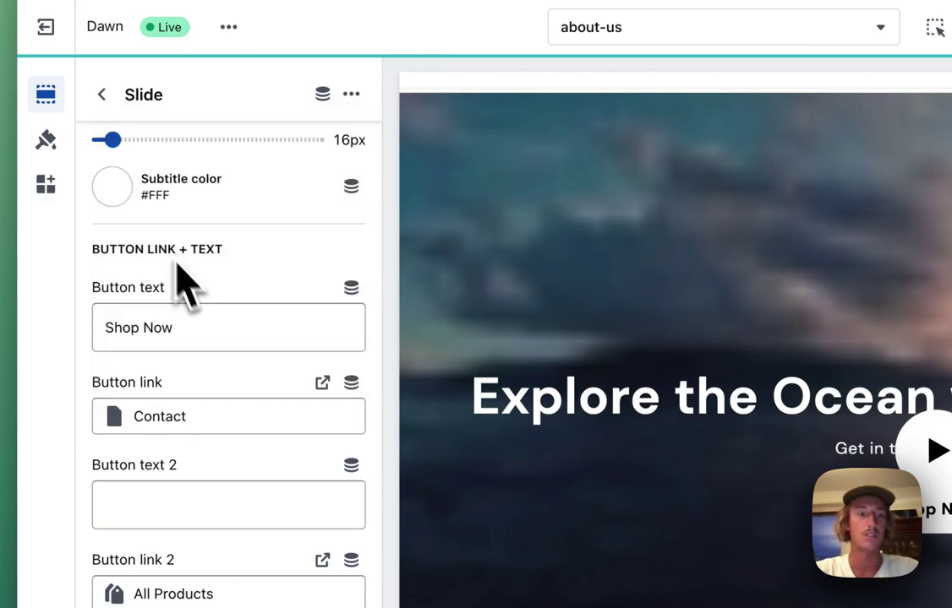
scroll(297, 440, "down", 5)
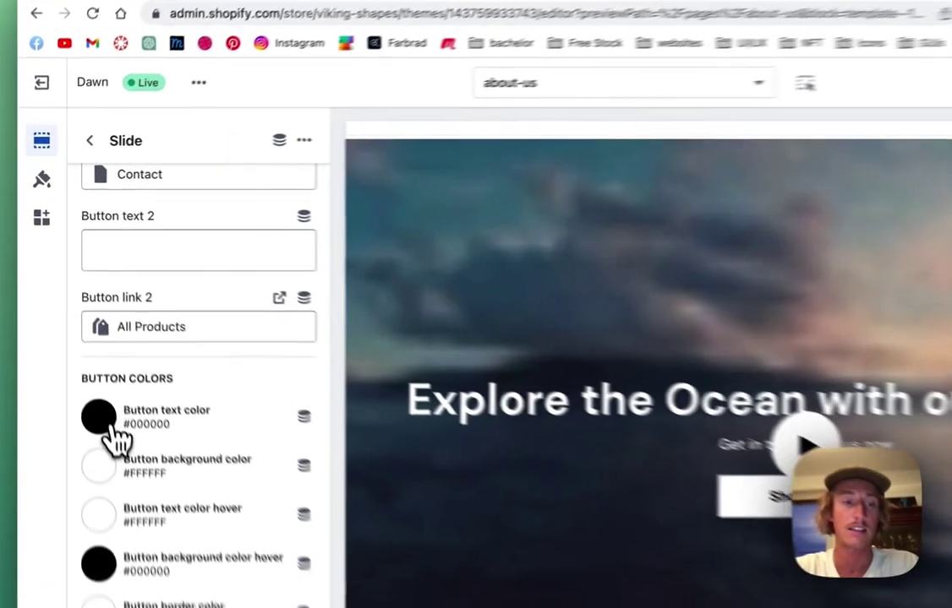
Step: Give the Shop Now button white text, orange #FFA74E background and purple #9264A6 hover background
left_click(81, 356)
left_click_drag(121, 152, 62, 105)
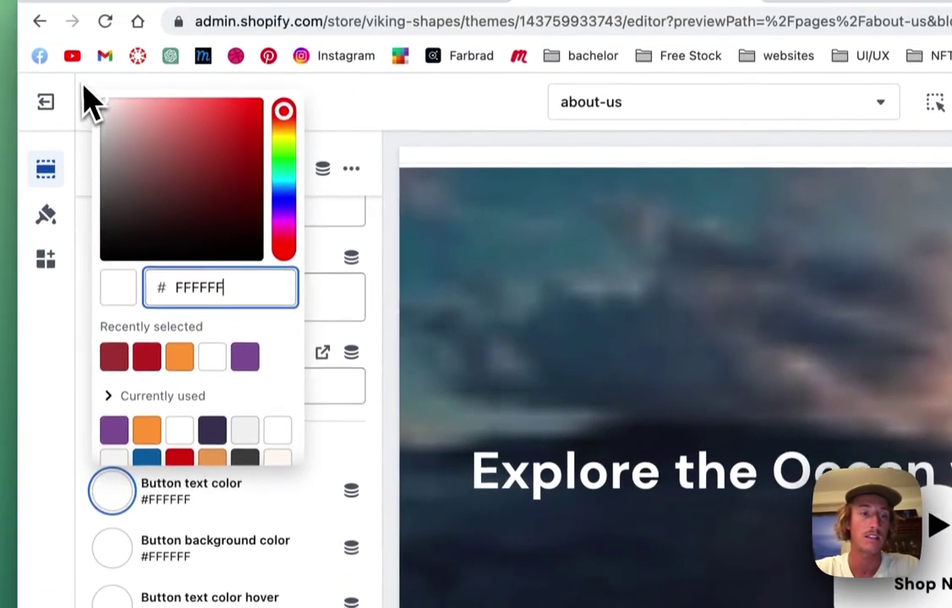
left_click(112, 491)
left_click(111, 548)
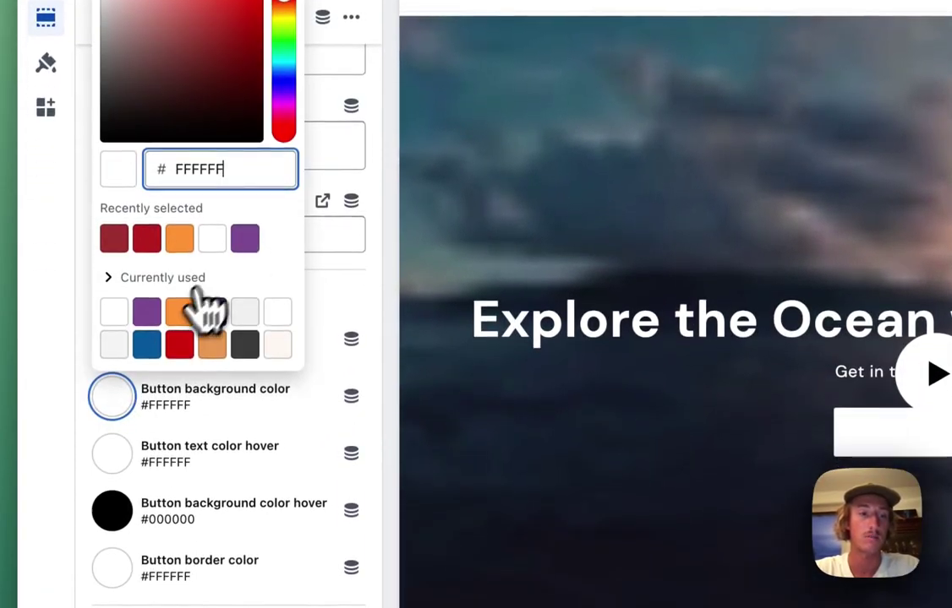
left_click(178, 312)
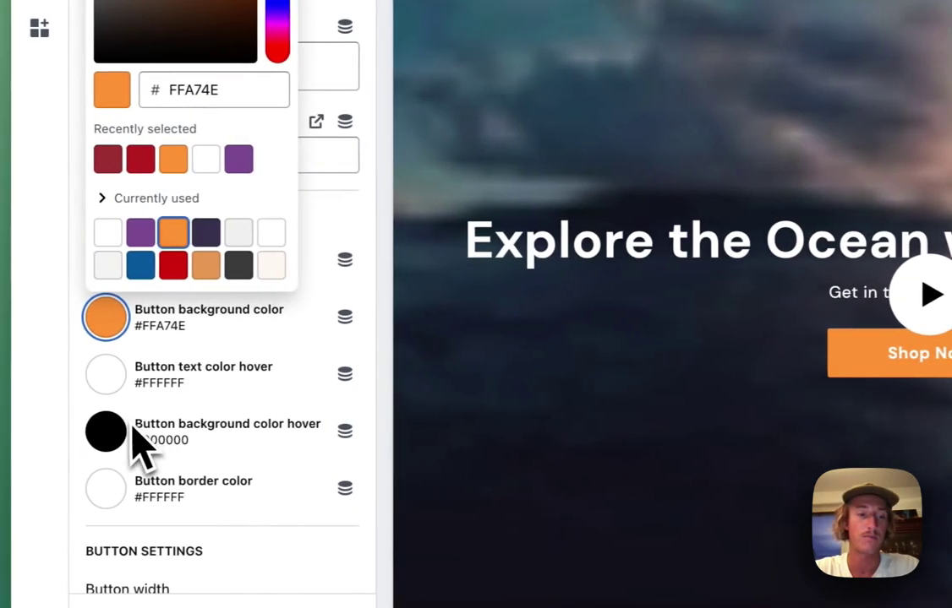
left_click(108, 433)
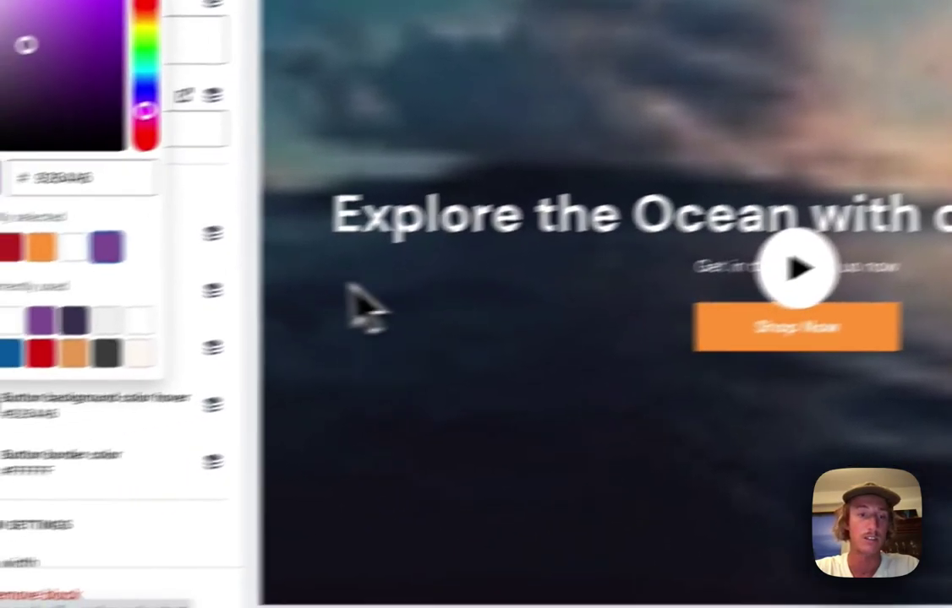
left_click(364, 309)
scroll(251, 249, "down", 3)
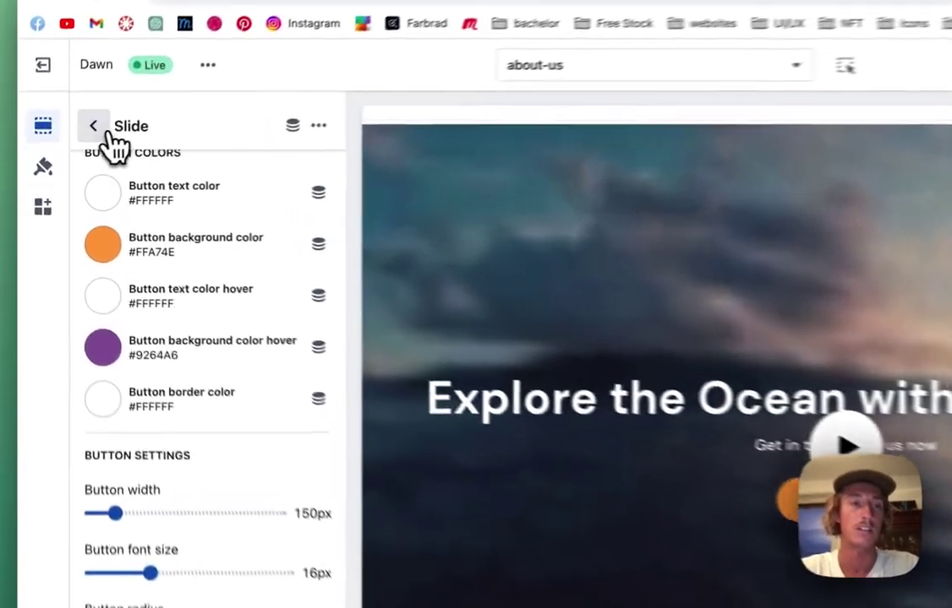
Step: Open the first SS - Hero (video) section and switch its image fit to Fill, then back to Cover
left_click(70, 148)
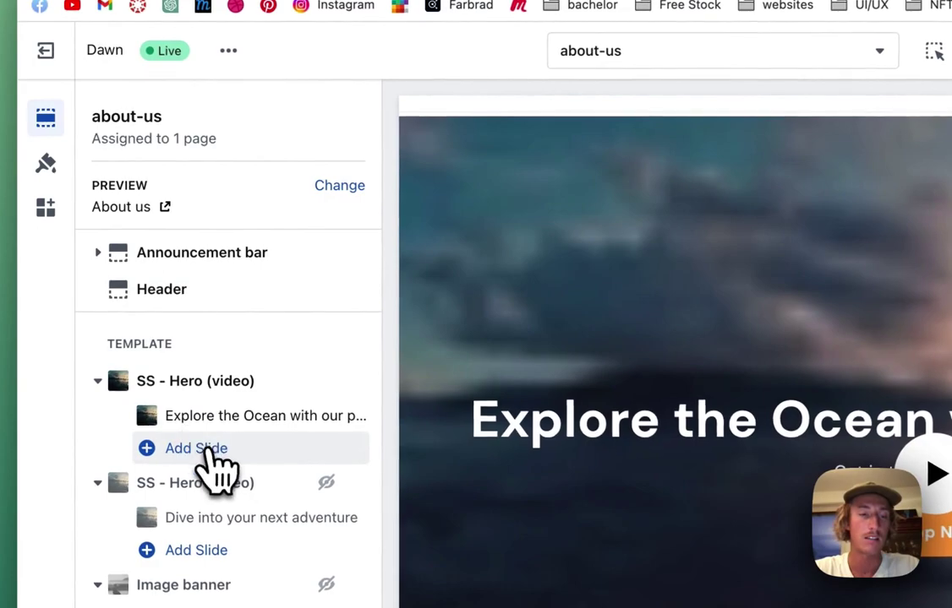
left_click(224, 379)
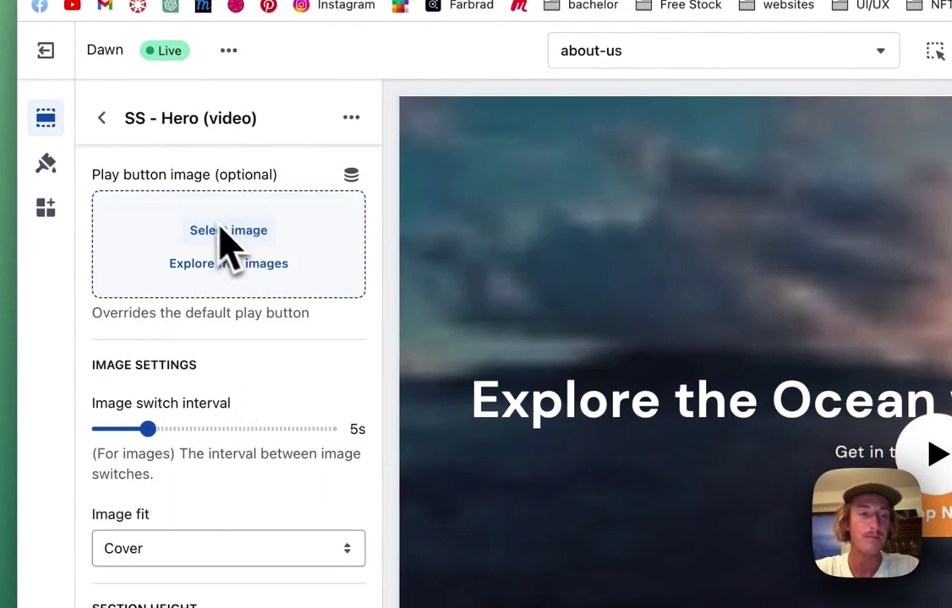
left_click(101, 118)
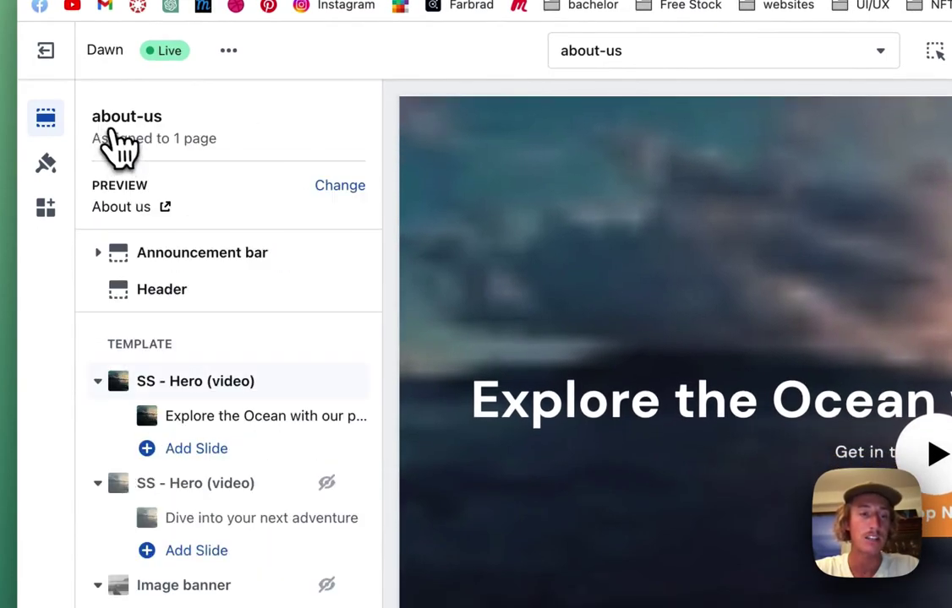
left_click(203, 382)
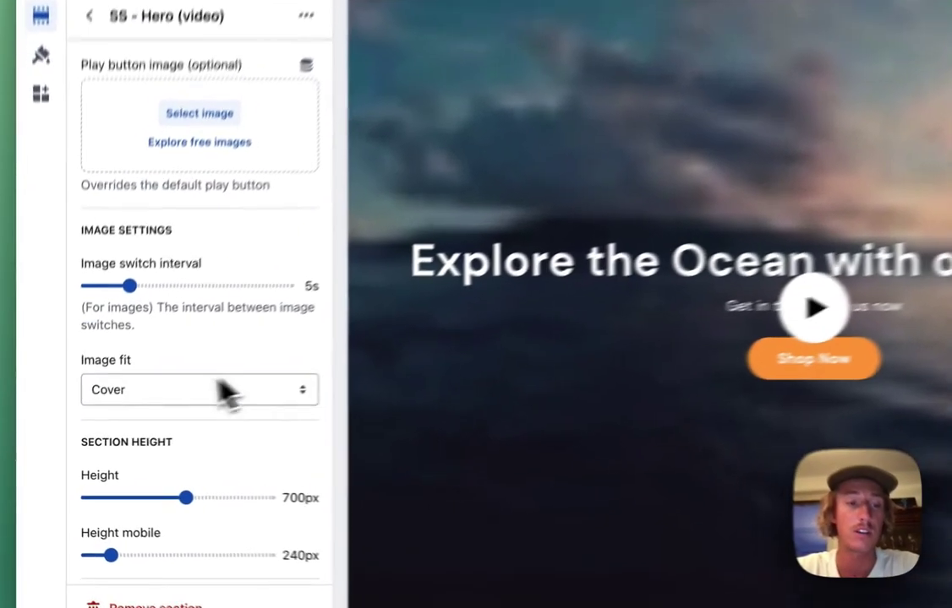
left_click(131, 418)
left_click(115, 438)
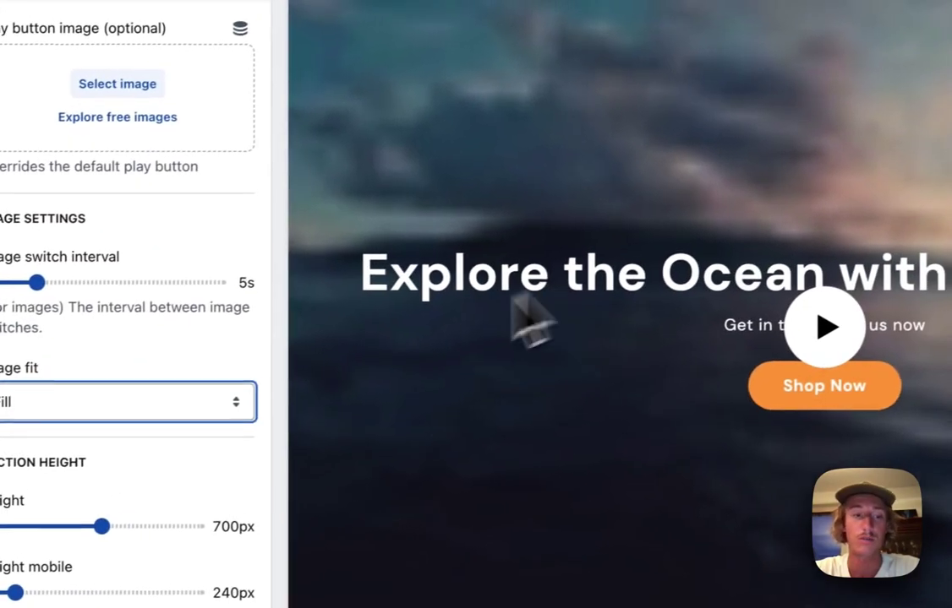
left_click(198, 382)
left_click(208, 386)
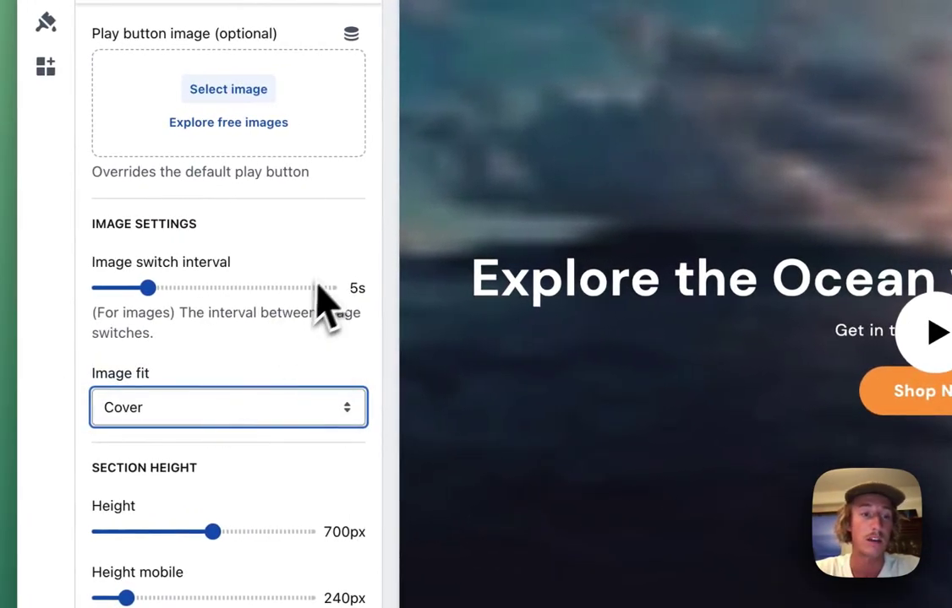
Step: Drag the hero section Height slider from 700px down to 500px
scroll(329, 296, "down", 2)
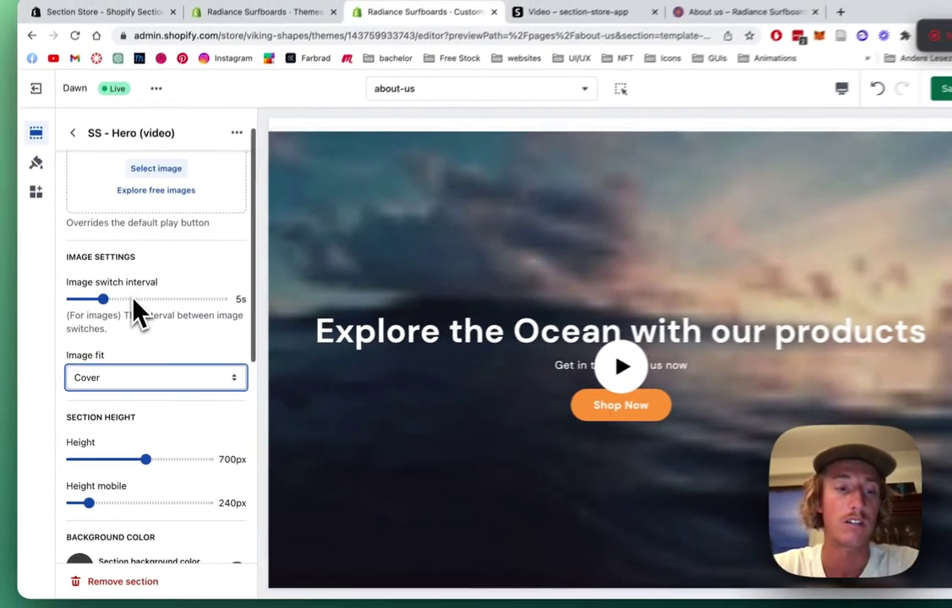
scroll(131, 320, "down", 2)
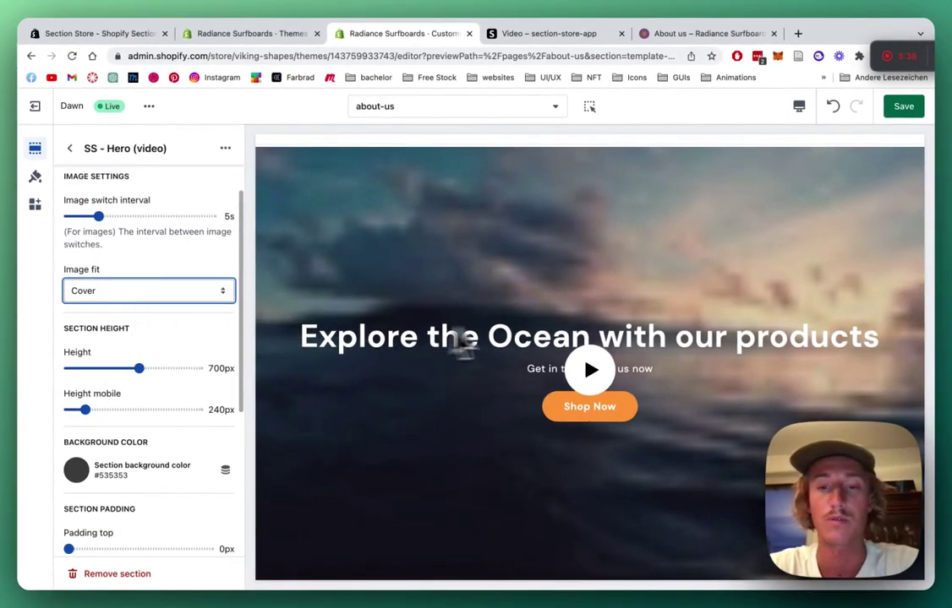
scroll(186, 364, "down", 2)
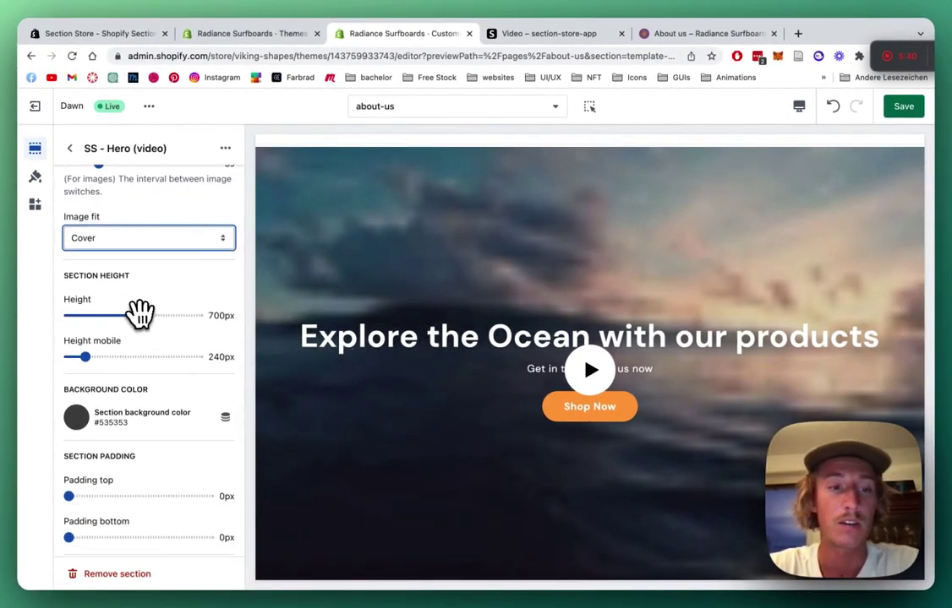
left_click_drag(138, 315, 109, 313)
left_click_drag(162, 273, 173, 273)
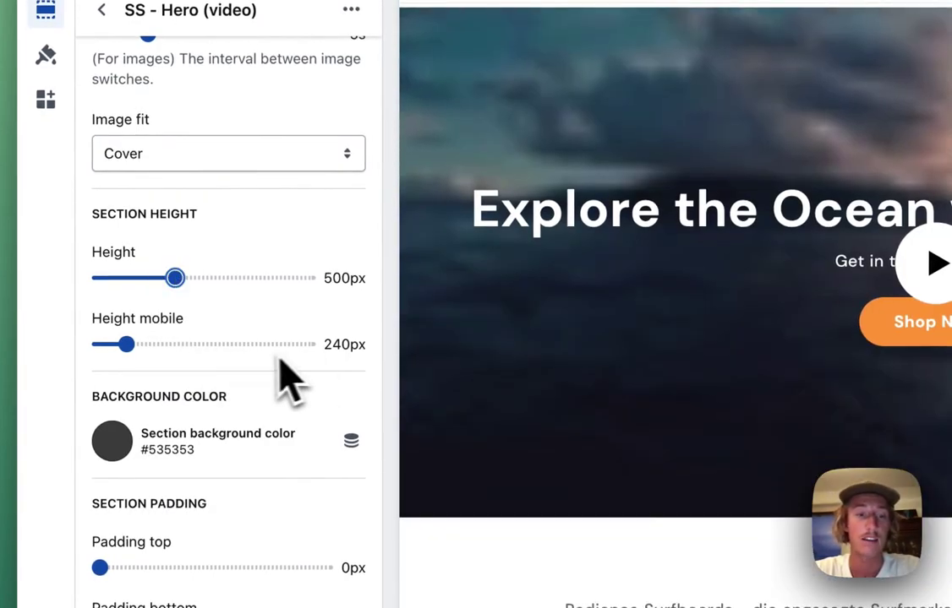
scroll(283, 376, "down", 2)
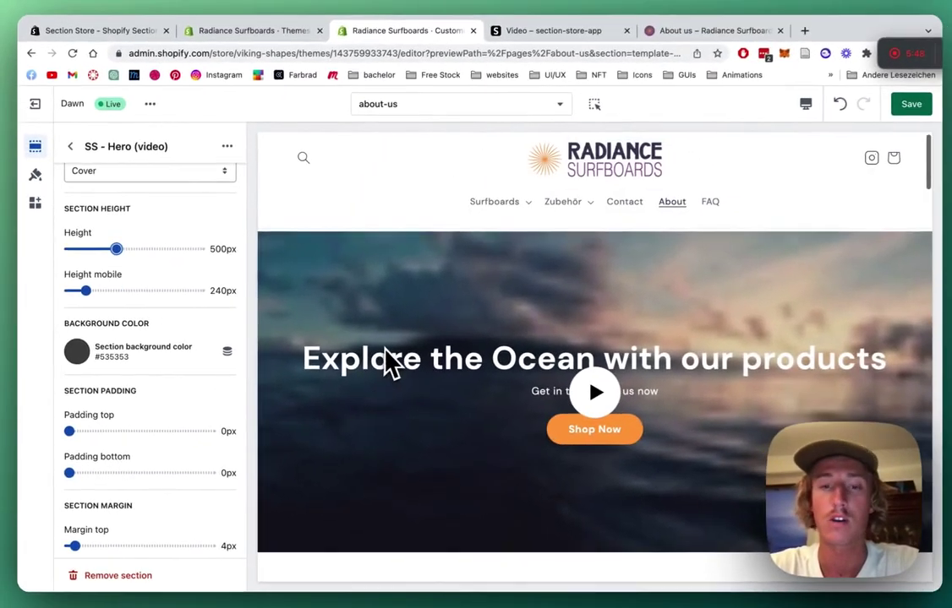
Step: Save the theme edits, then choose View from the ... menu to open the live storefront
scroll(391, 364, "down", 1)
scroll(206, 403, "down", 3)
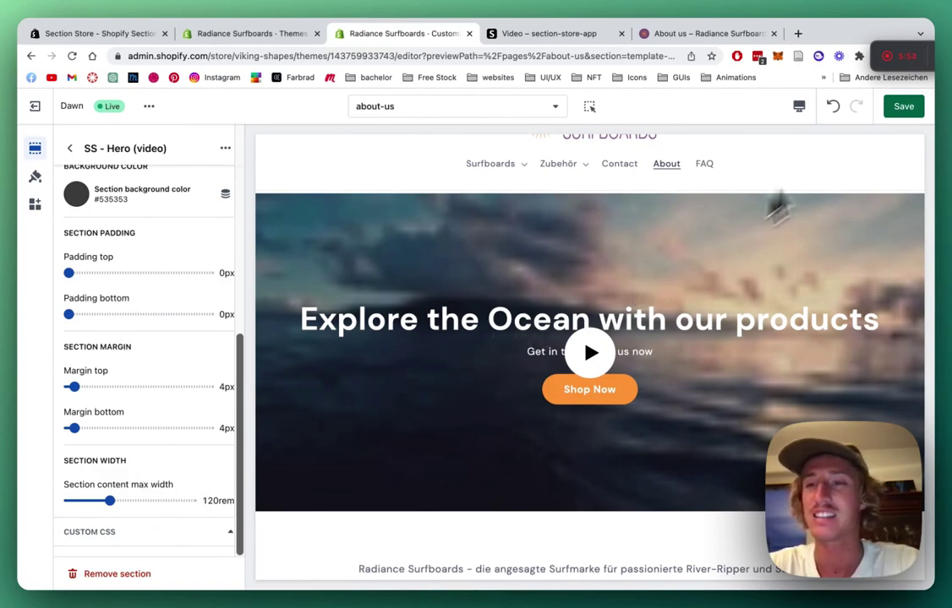
left_click(903, 106)
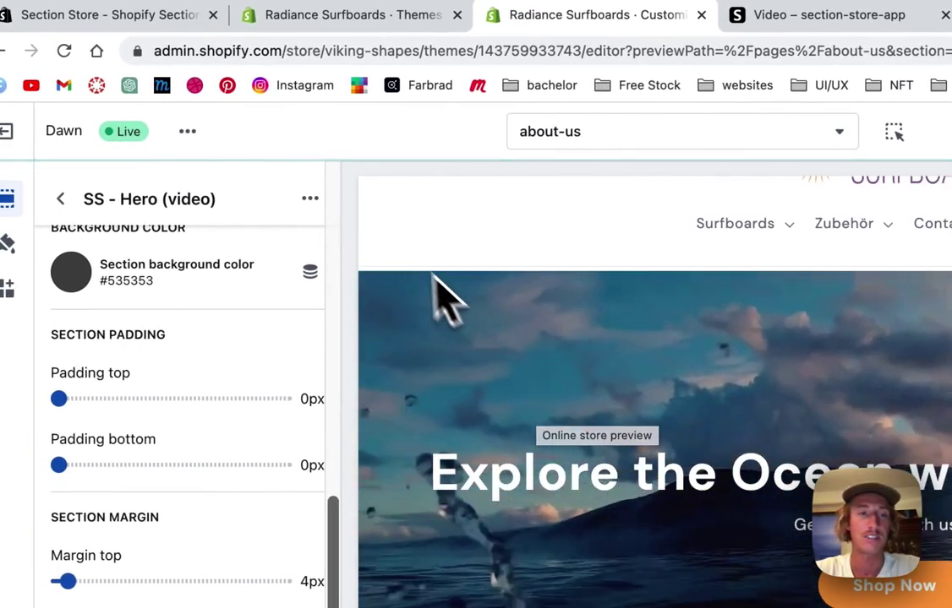
left_click(187, 131)
left_click(85, 346)
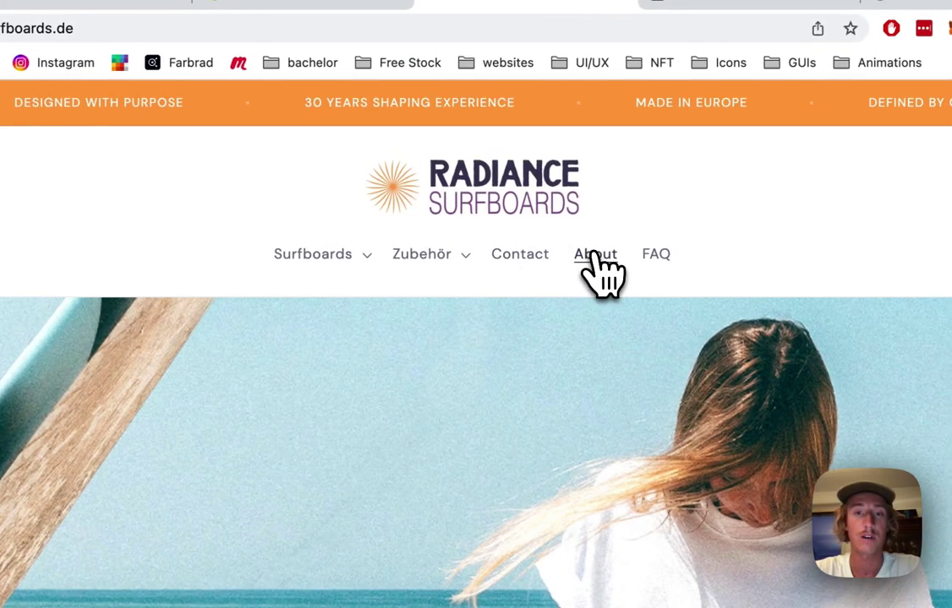
Step: Go to the About us page (/pages/about-us) from the store's navigation menu
left_click(594, 258)
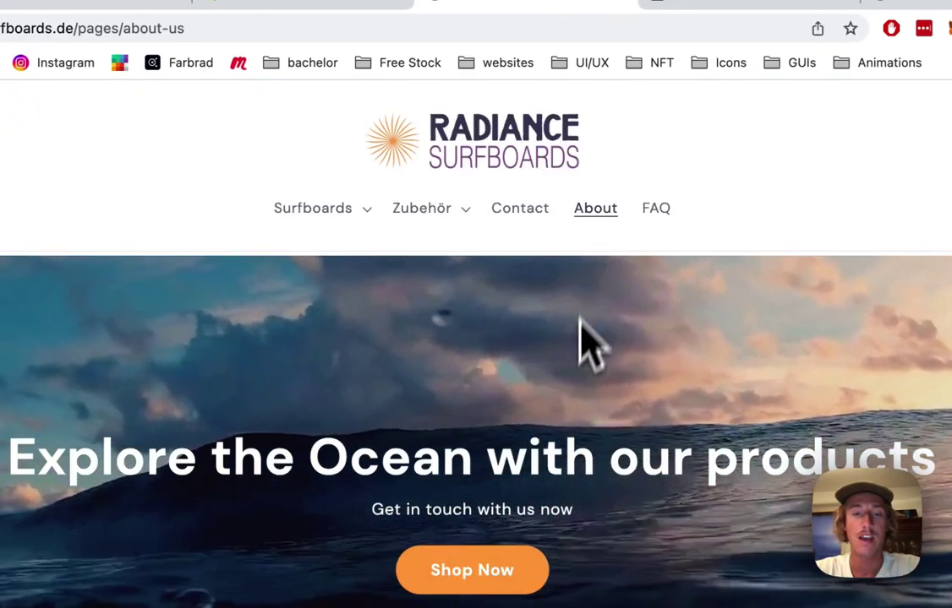